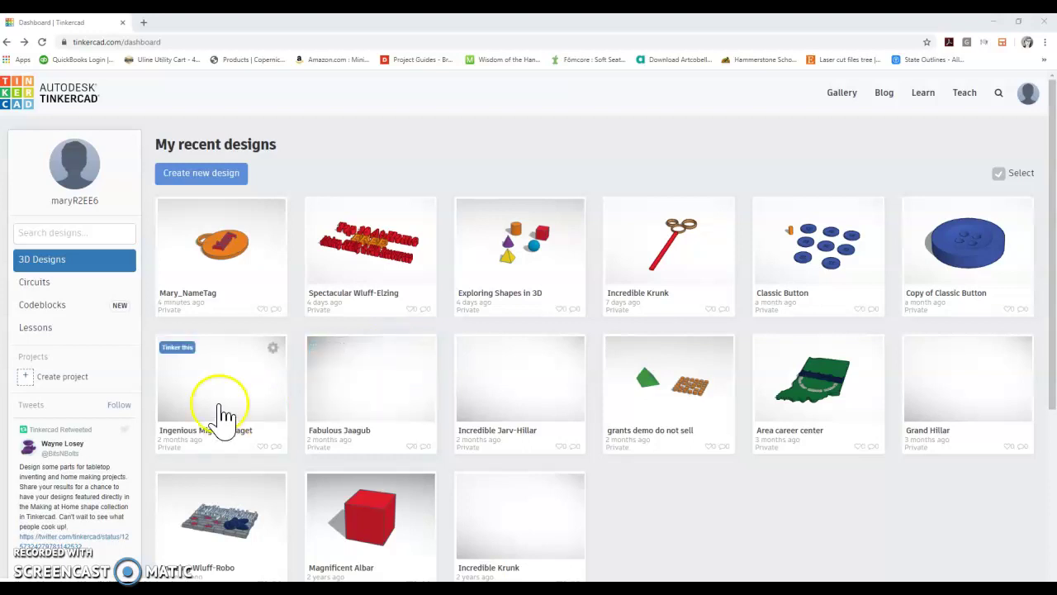
Step: Create a blank design from the dashboard and retitle it 'Nametag Mary'
click(316, 178)
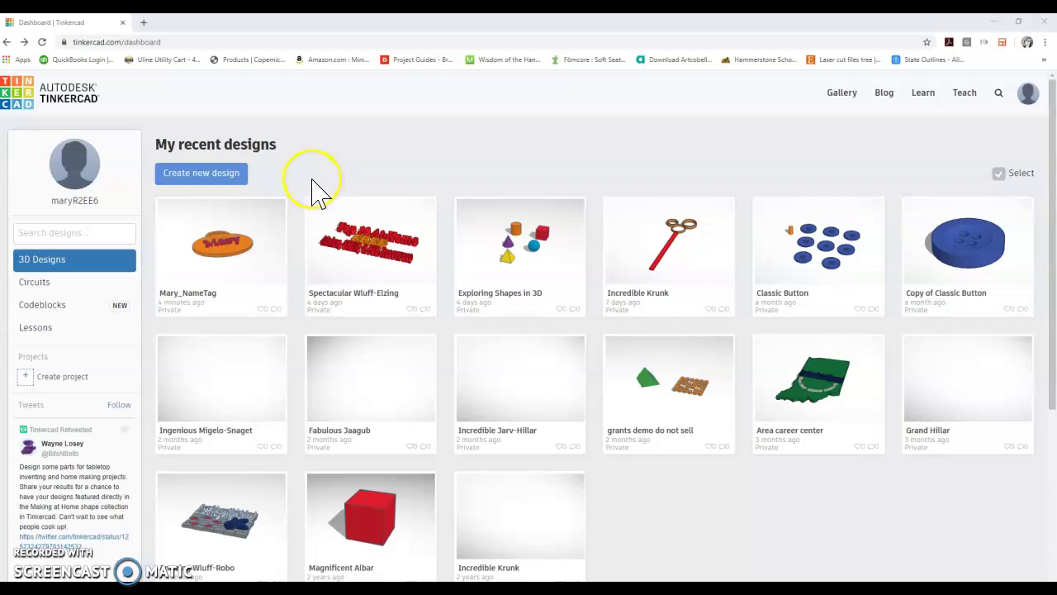
click(197, 39)
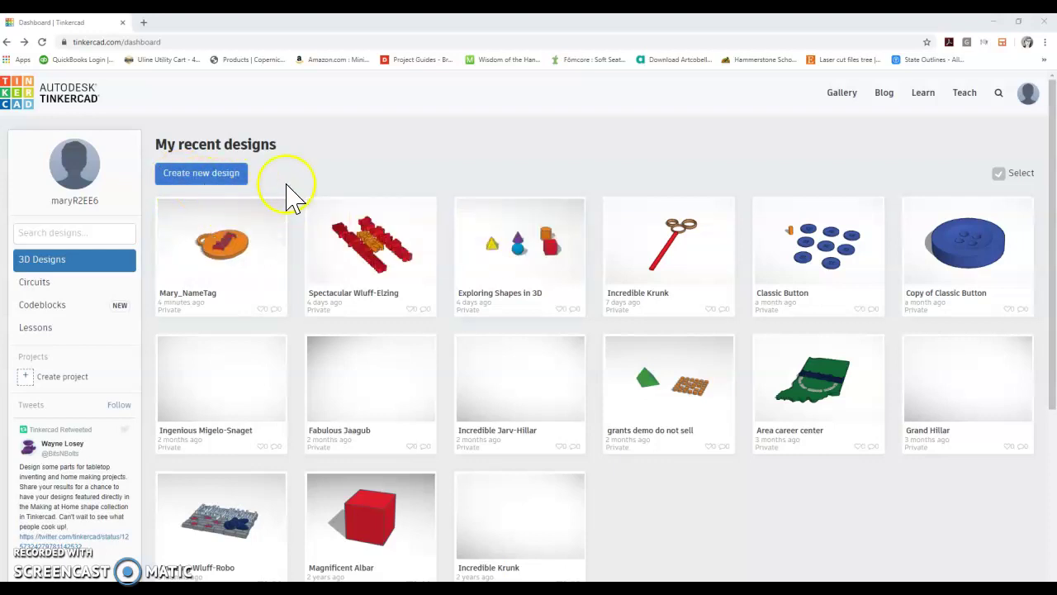
click(196, 183)
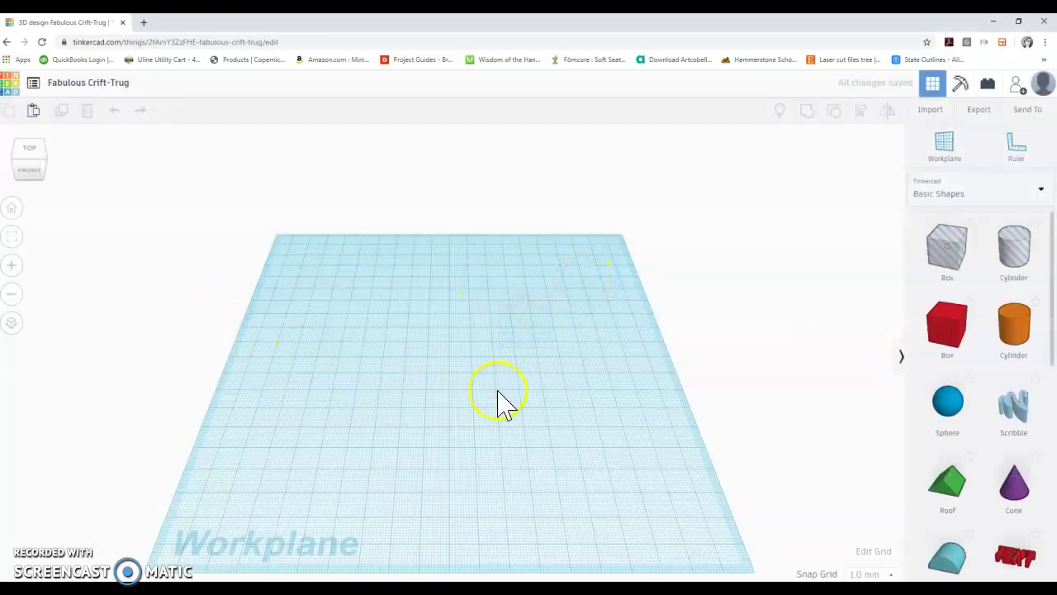
click(109, 83)
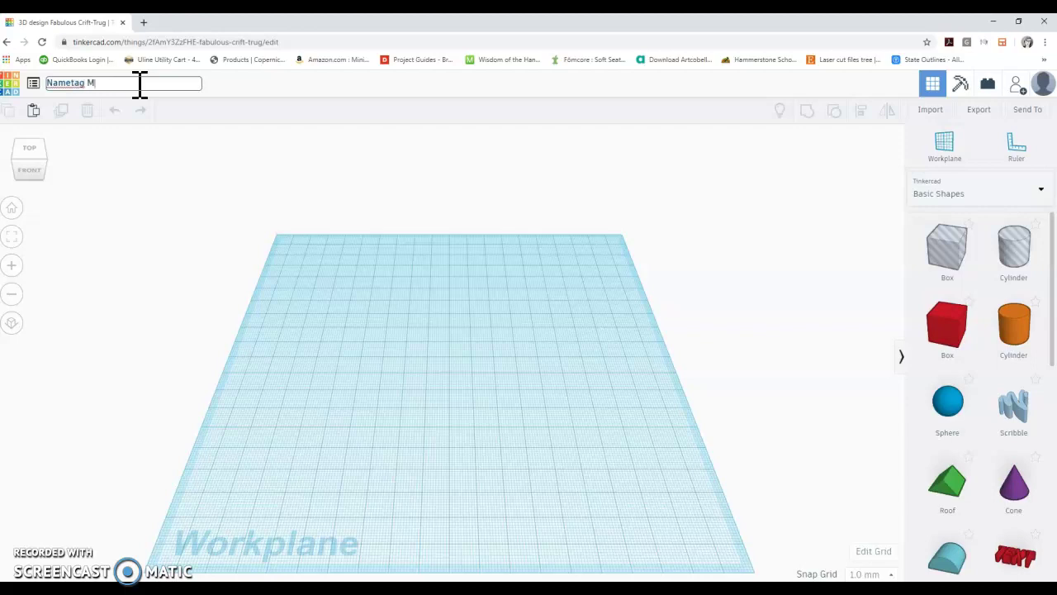
click(424, 174)
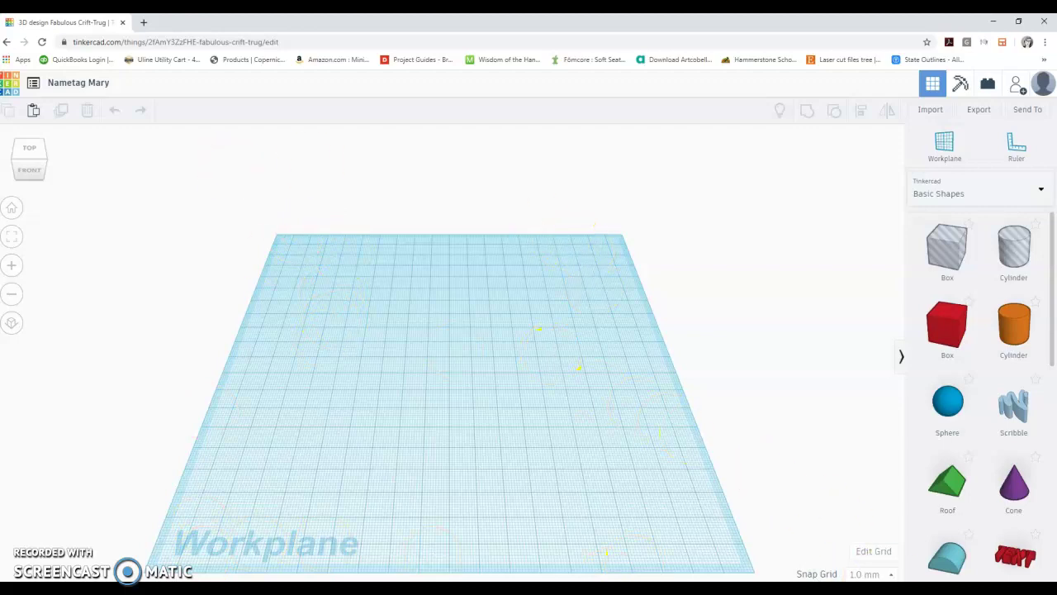
click(882, 574)
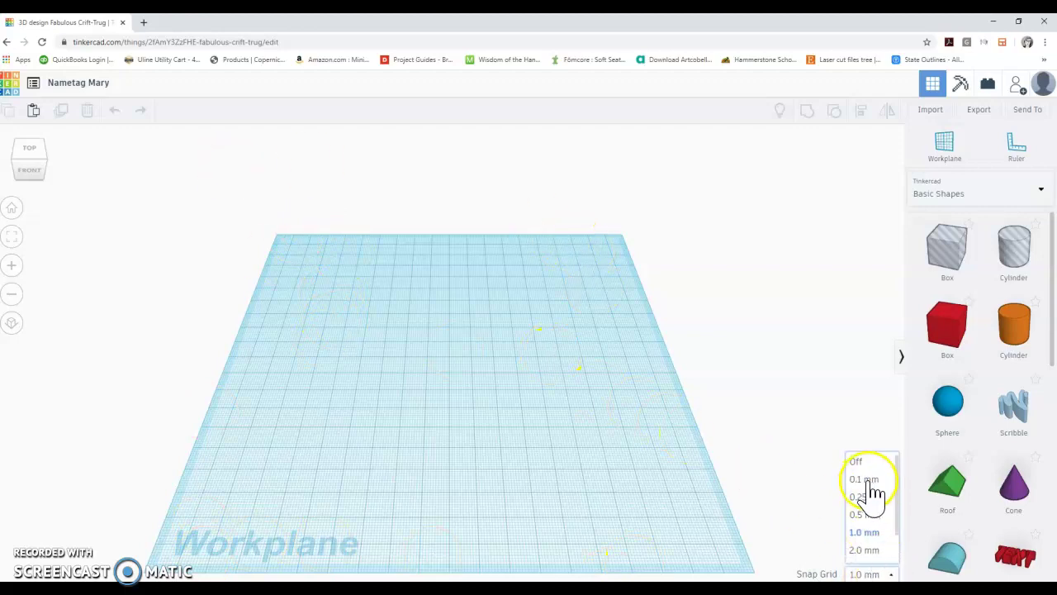
click(866, 569)
click(876, 553)
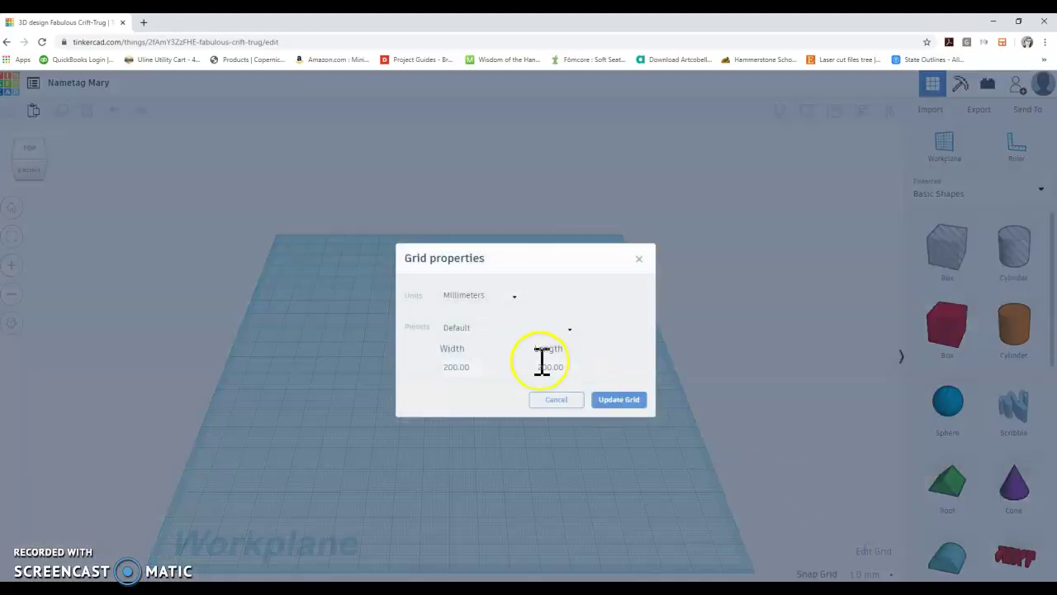
click(459, 298)
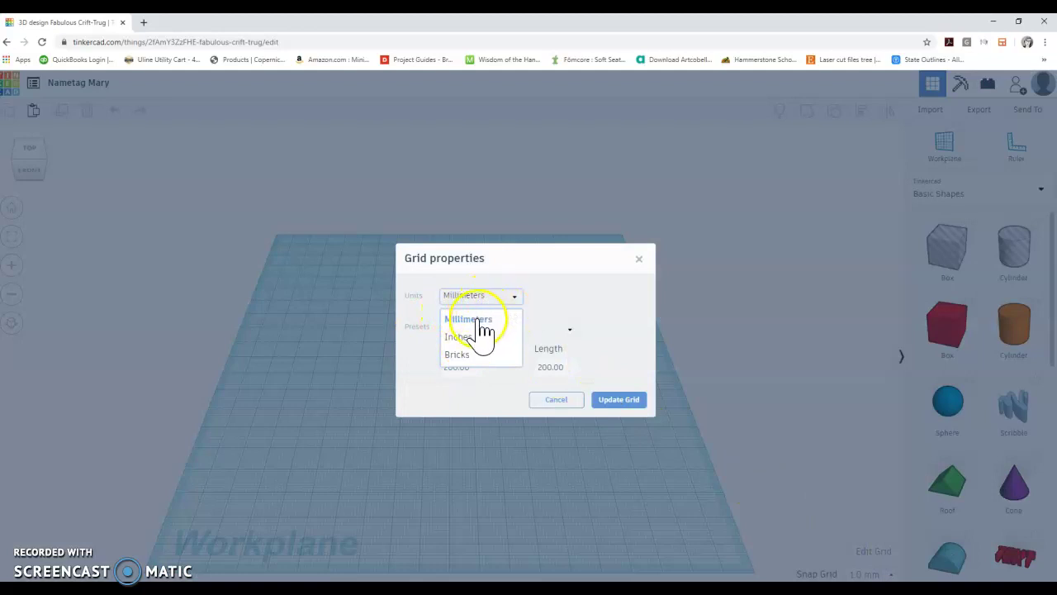
click(479, 321)
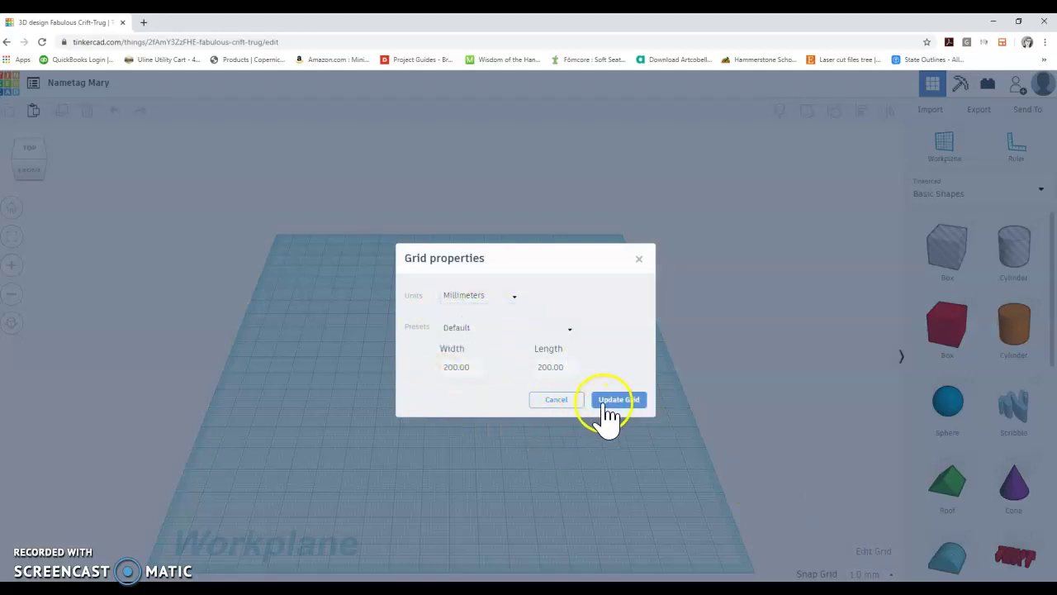
click(559, 401)
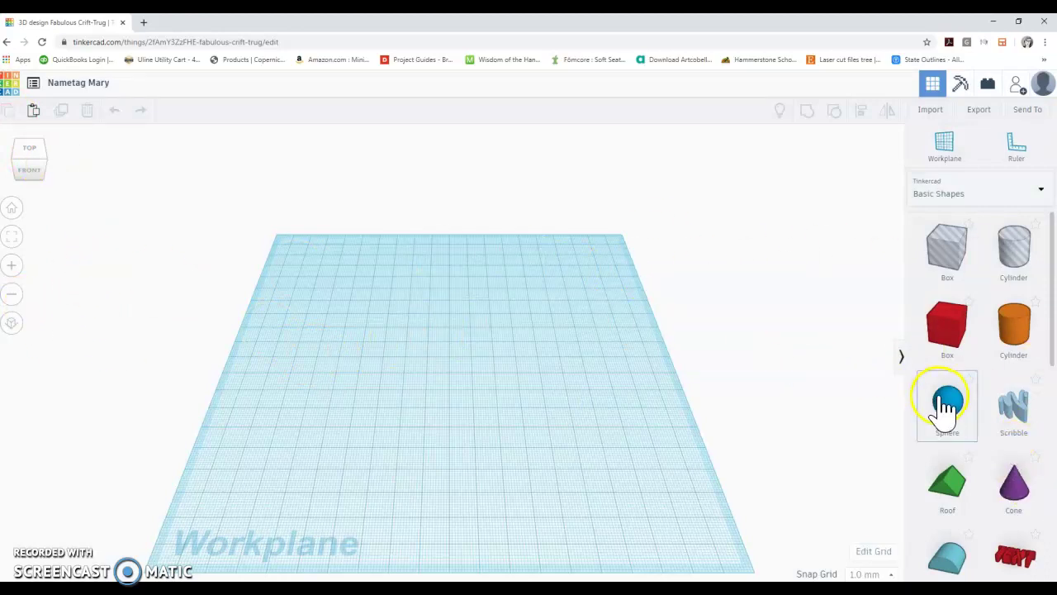
Step: Drag the orange Cylinder from Basic Shapes onto the workplane
scroll(949, 405, down, 1)
scroll(986, 389, up, 2)
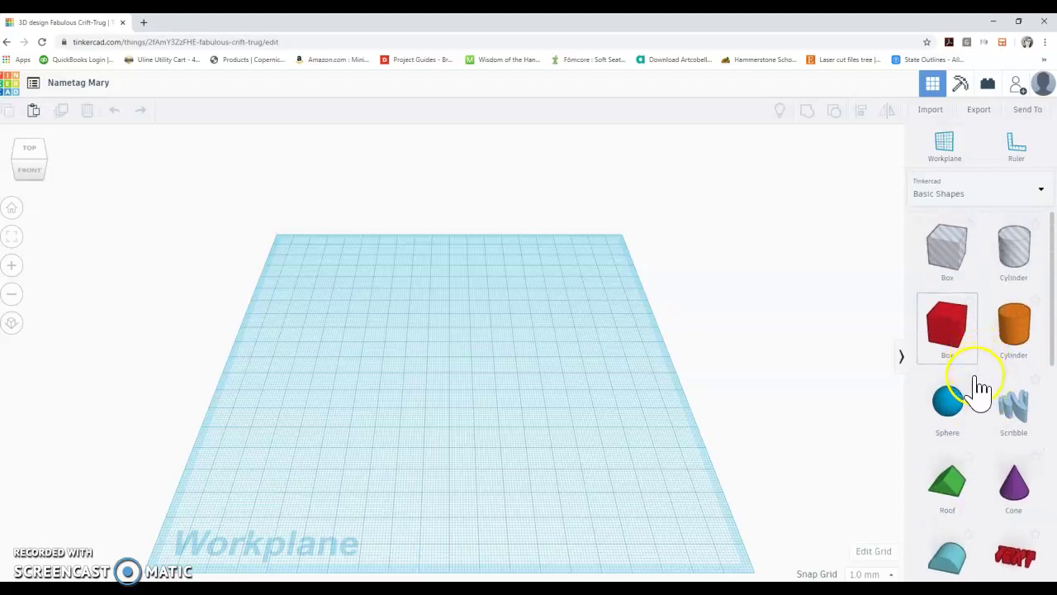
scroll(982, 384, down, 2)
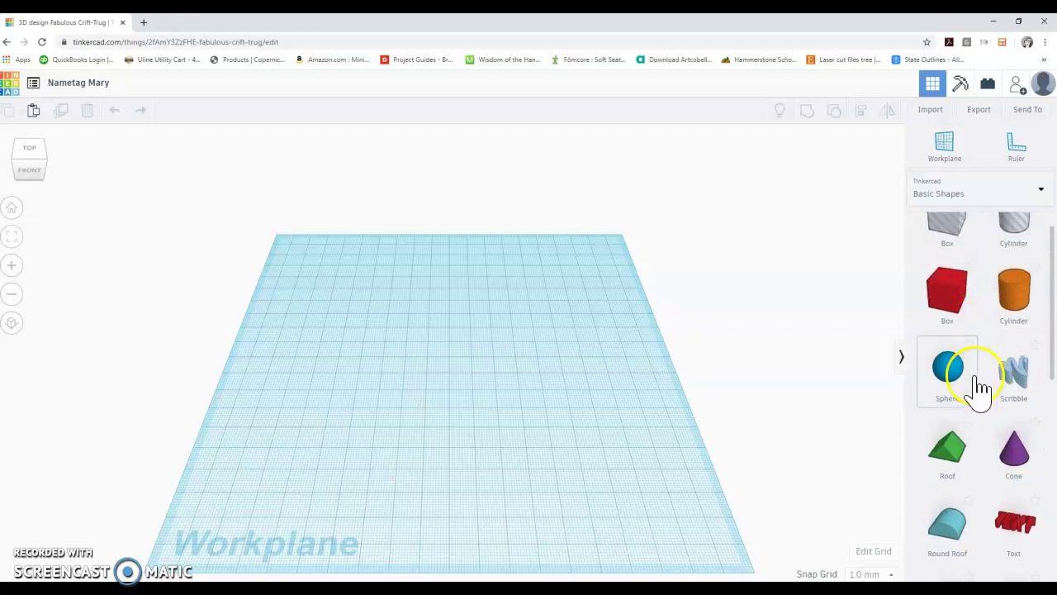
click(930, 205)
click(938, 235)
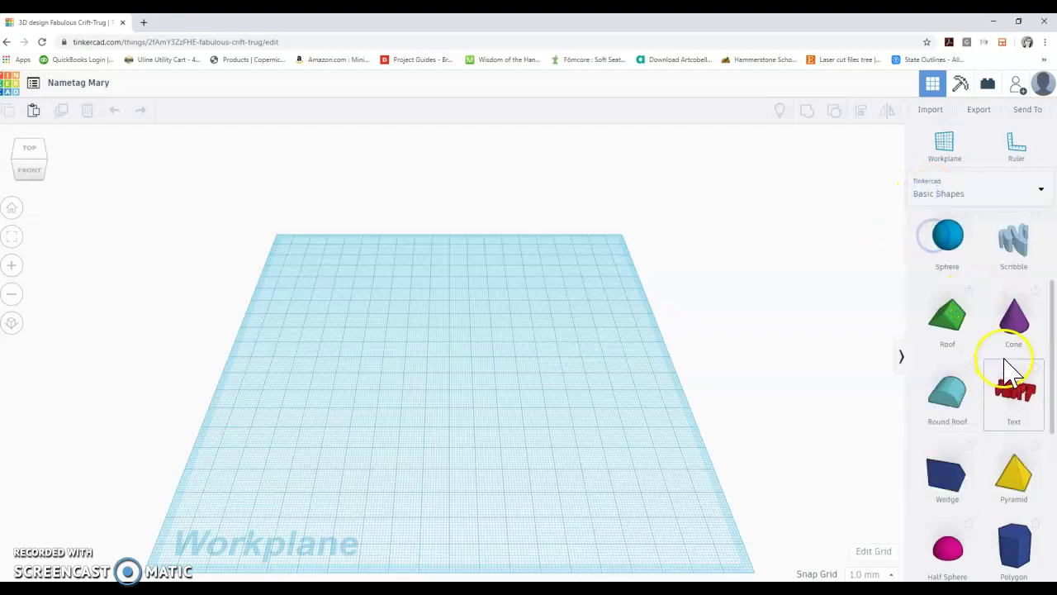
scroll(997, 304, down, 4)
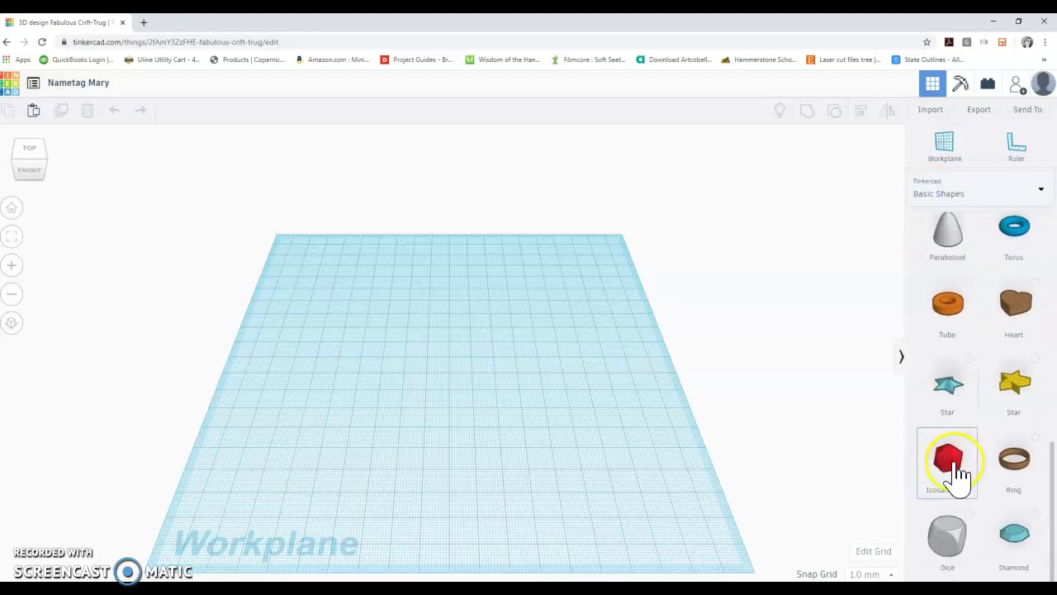
scroll(958, 462, up, 7)
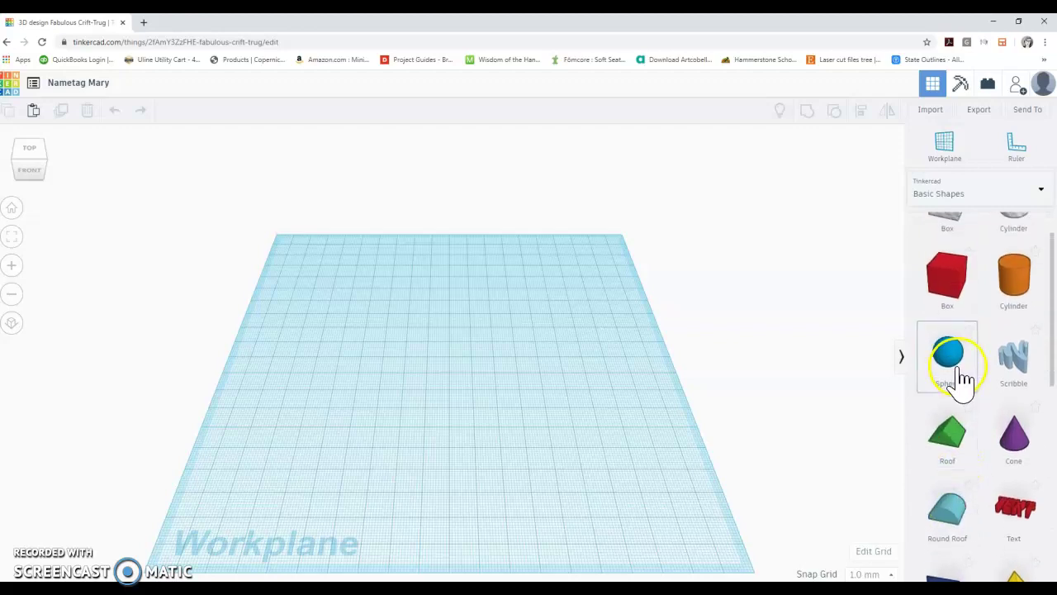
click(1013, 328)
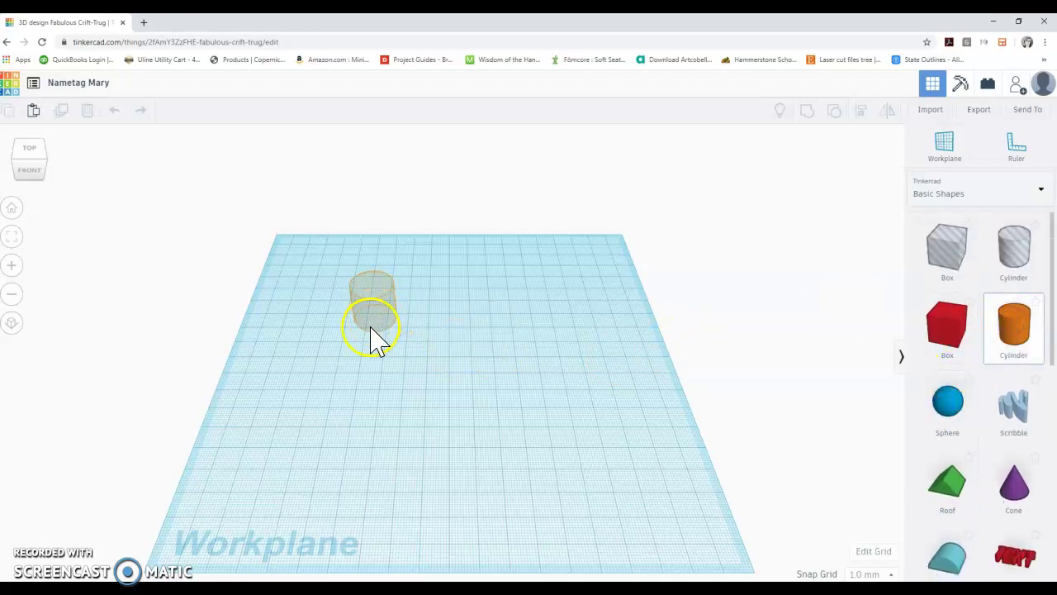
click(436, 357)
Step: Enlarge the cylinder's base with its corner handle and show its size readouts
drag(457, 371, 547, 446)
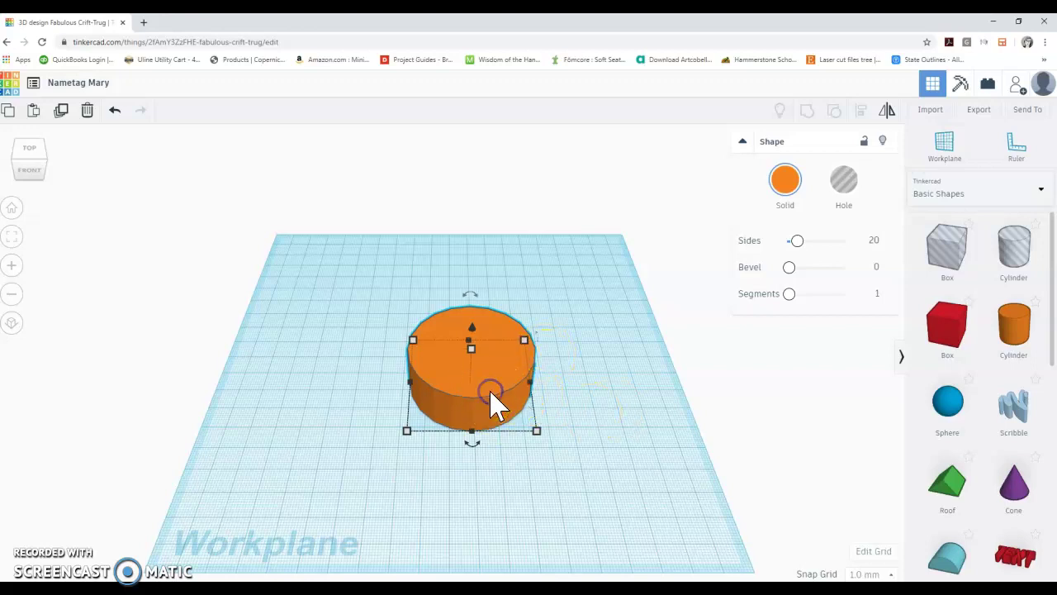
drag(474, 444, 476, 499)
click(536, 372)
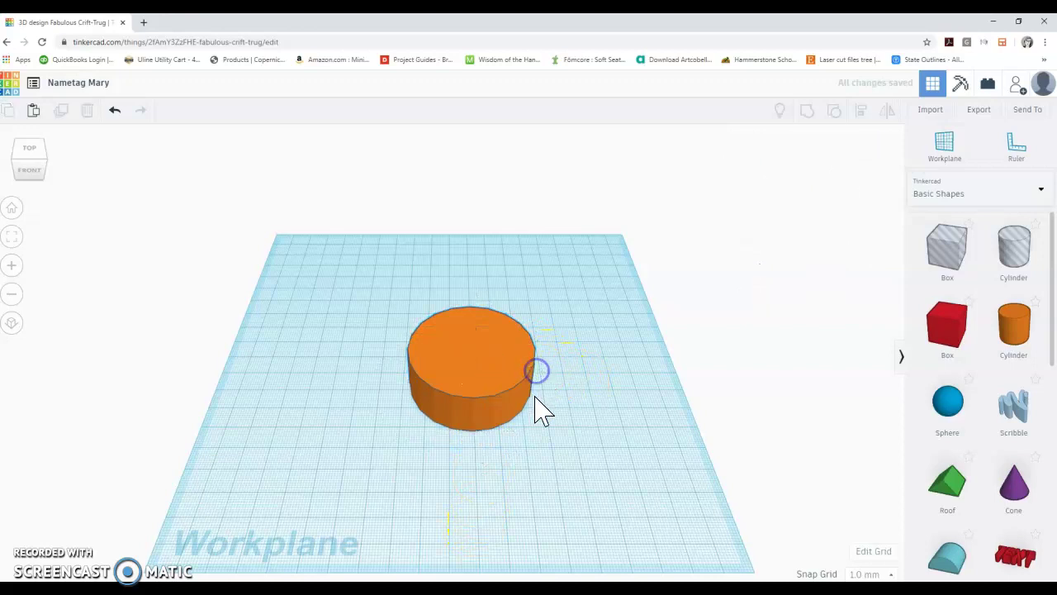
click(500, 377)
click(537, 431)
Step: Enter 50 mm for the cylinder's length and width
click(587, 384)
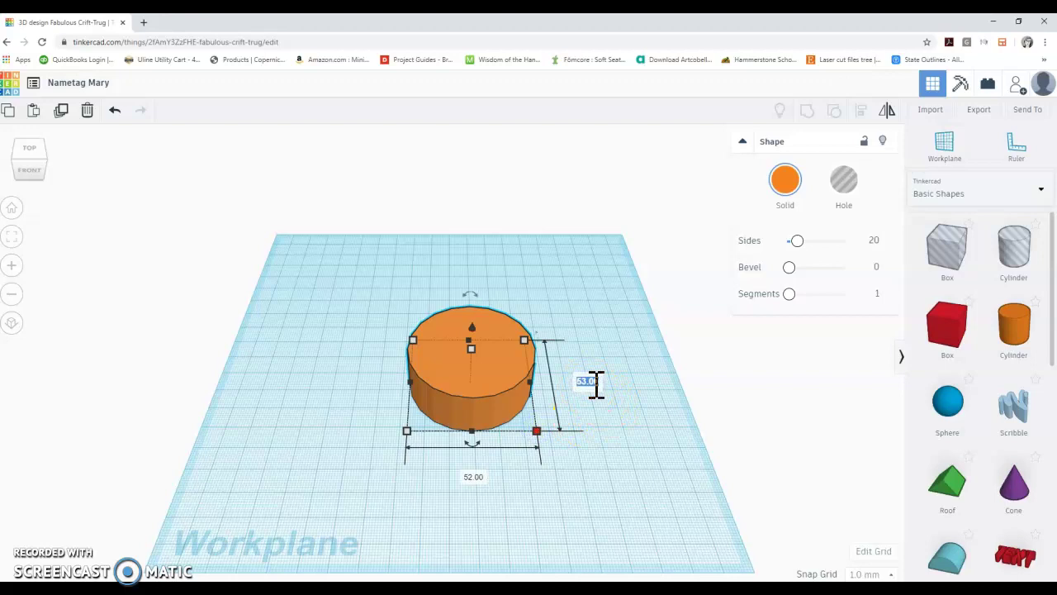
text(50)
key(Return)
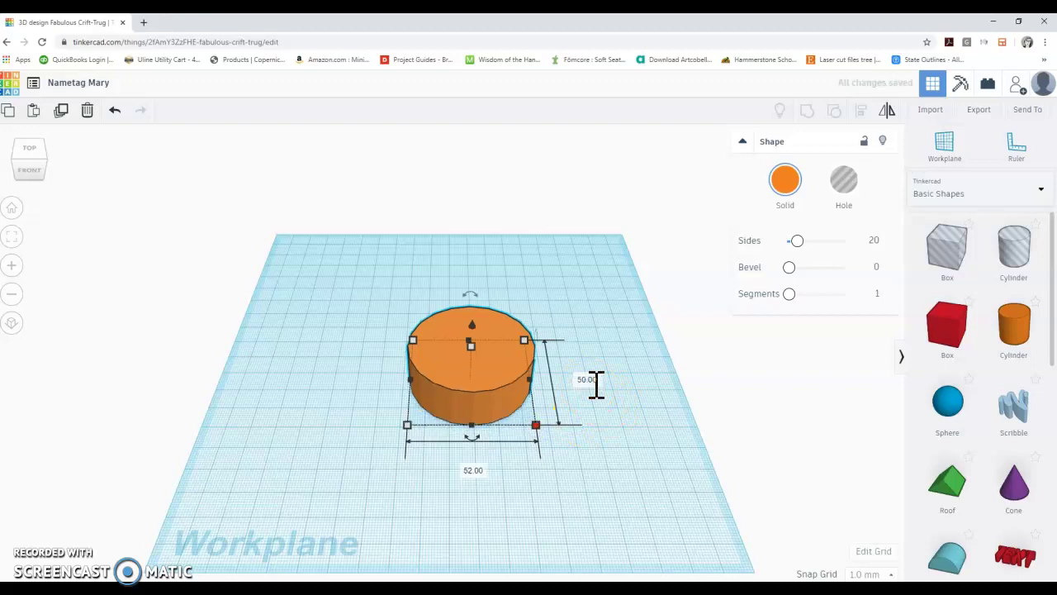
click(481, 470)
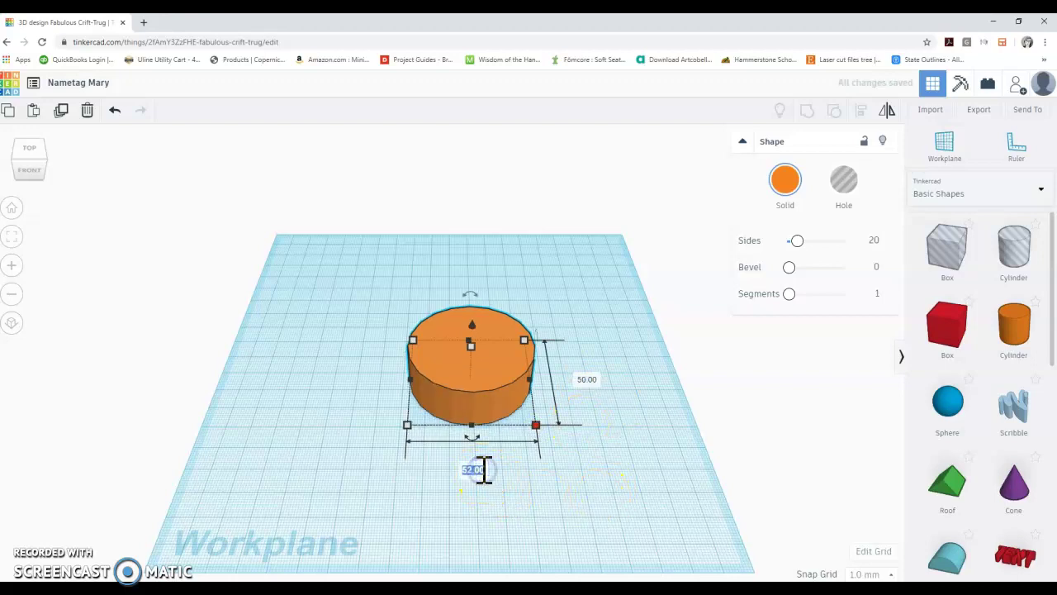
text(50)
key(Return)
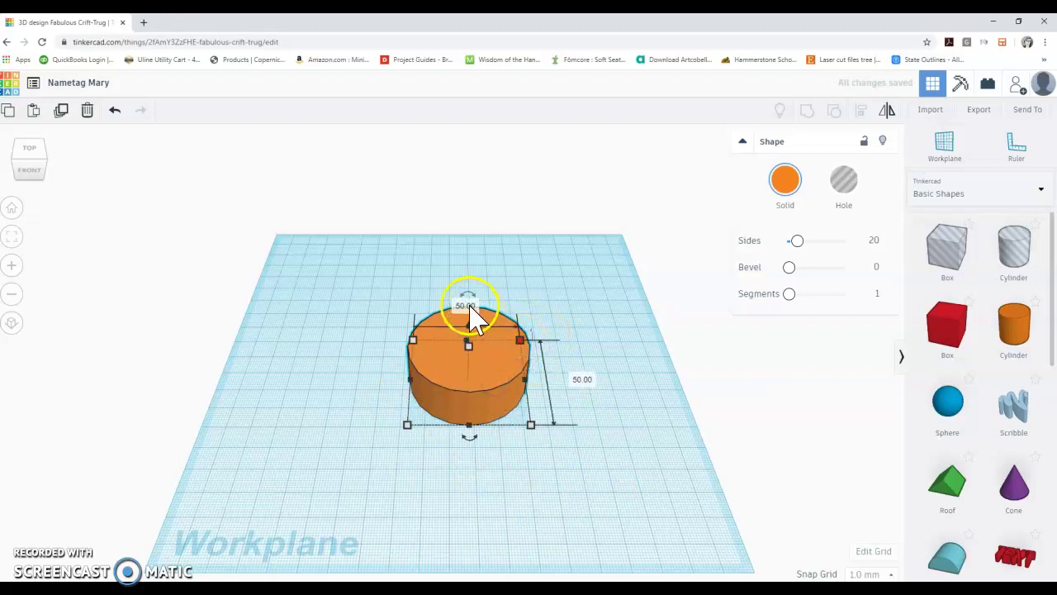
click(467, 304)
click(433, 422)
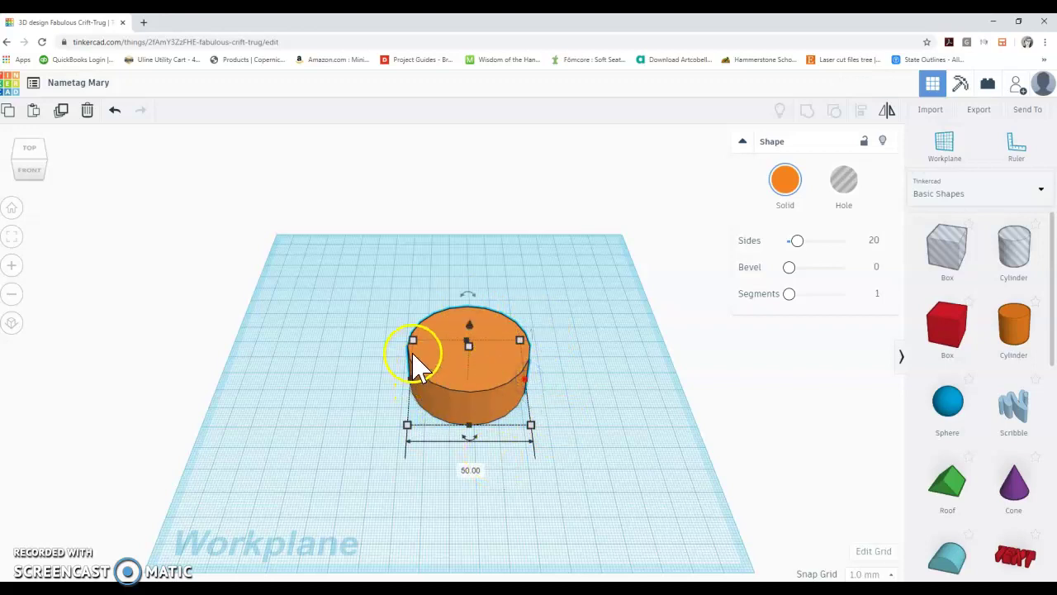
click(357, 380)
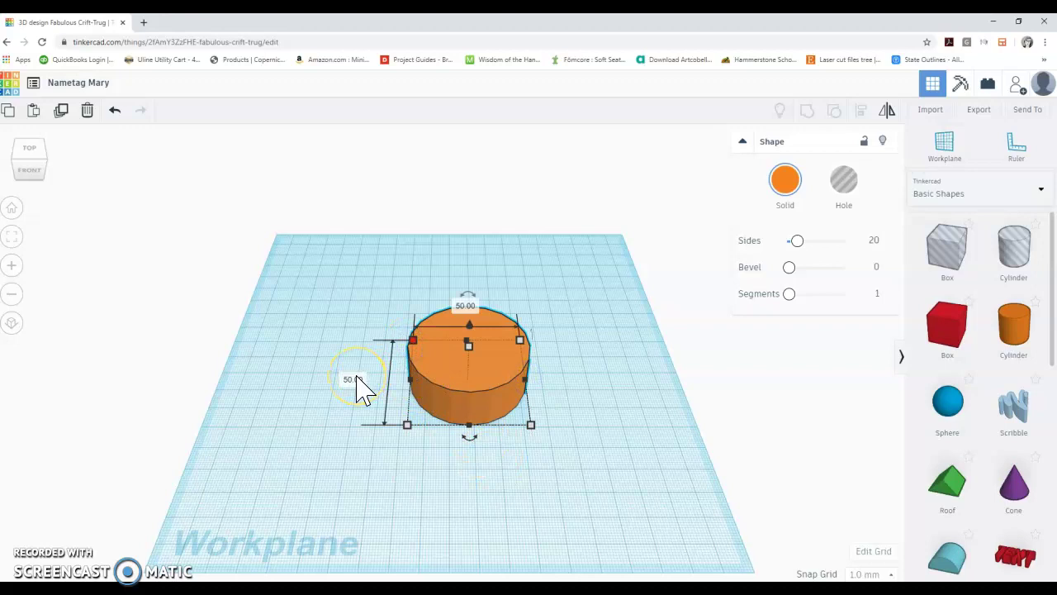
click(347, 379)
click(432, 366)
Step: Set the cylinder's height to 5 mm, turning it into a thin disc
click(467, 348)
drag(467, 357, 527, 365)
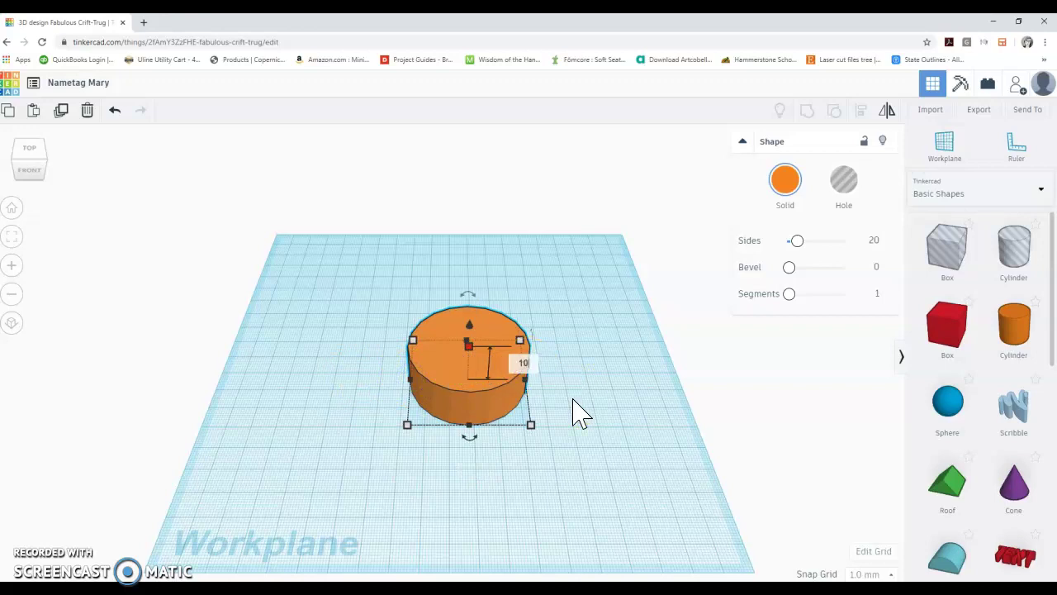
text(10)
key(Return)
click(518, 371)
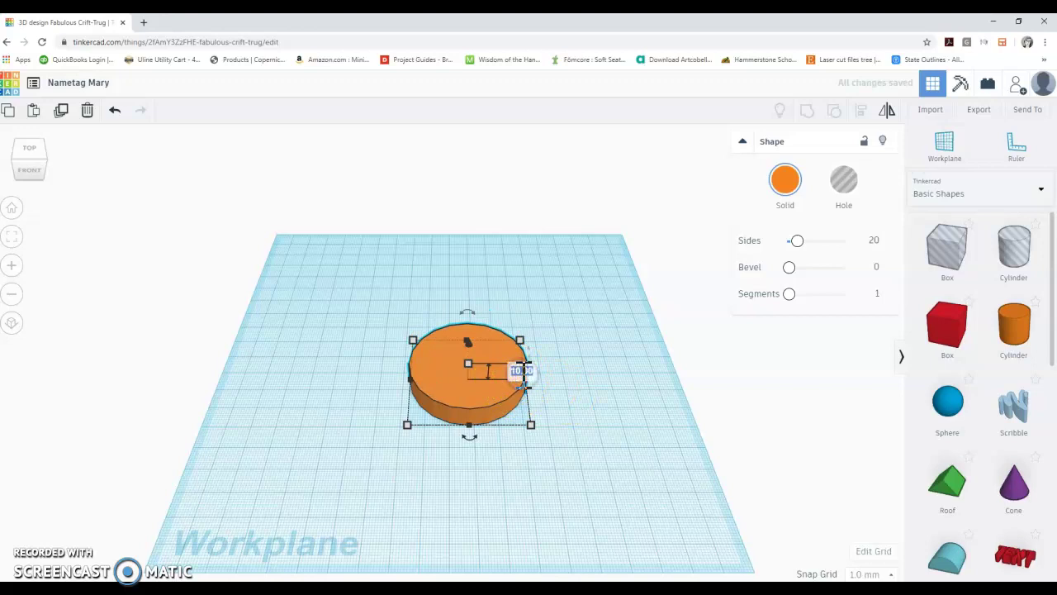
text(5)
key(Return)
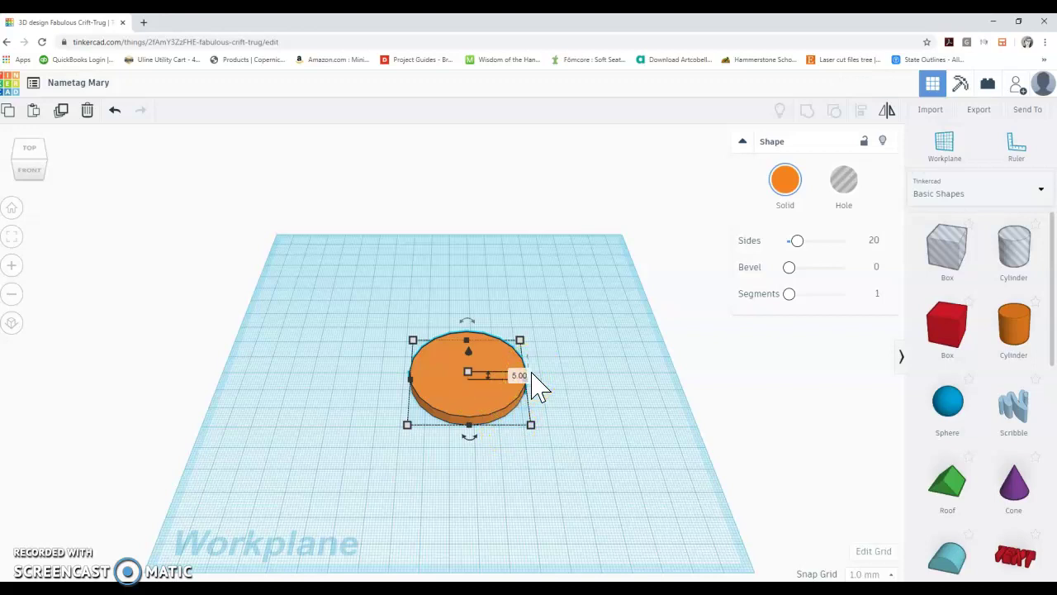
Step: Stretch the disc into a roughly 64 × 44 mm oval and shift it left
drag(531, 426, 564, 413)
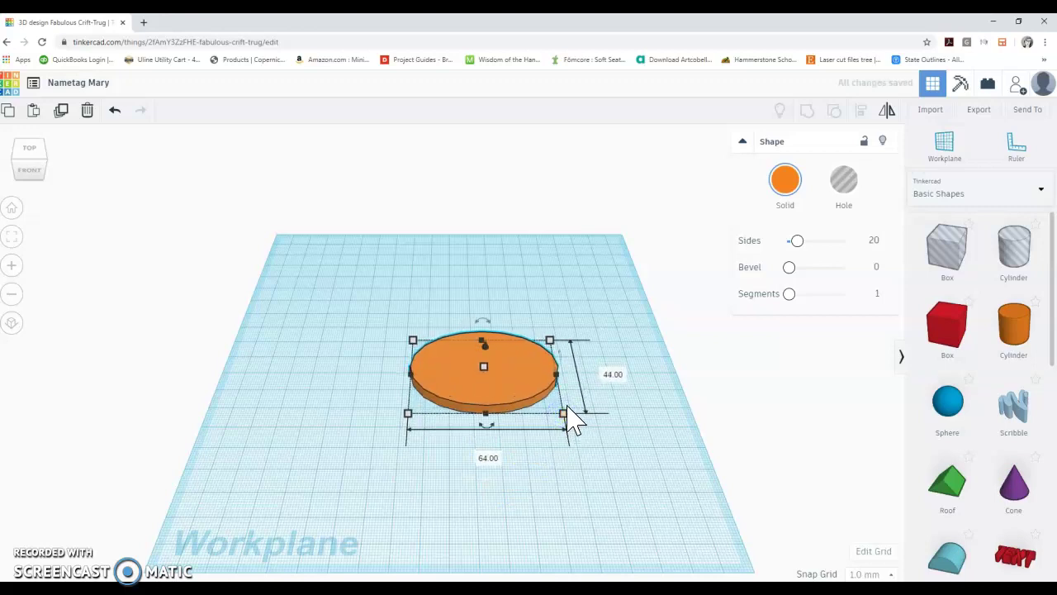
drag(499, 369, 479, 382)
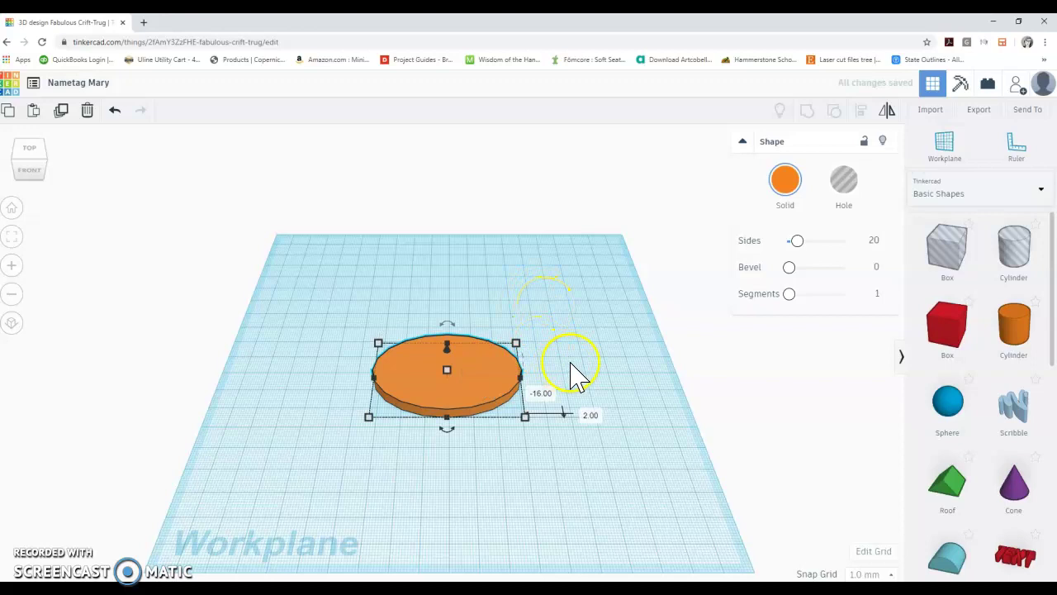
click(629, 344)
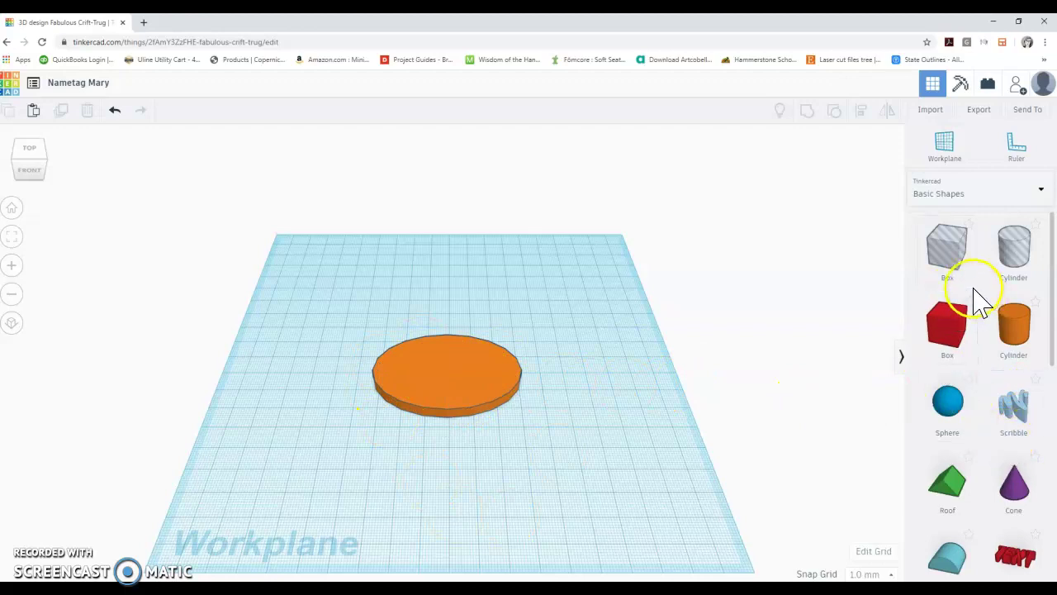
scroll(1007, 438, down, 4)
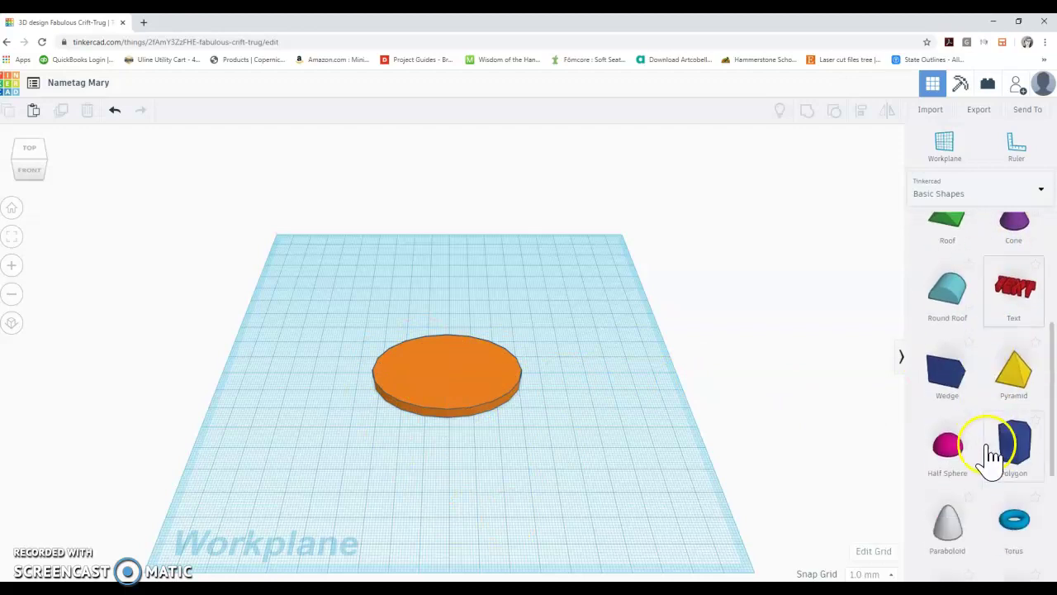
scroll(993, 446, down, 2)
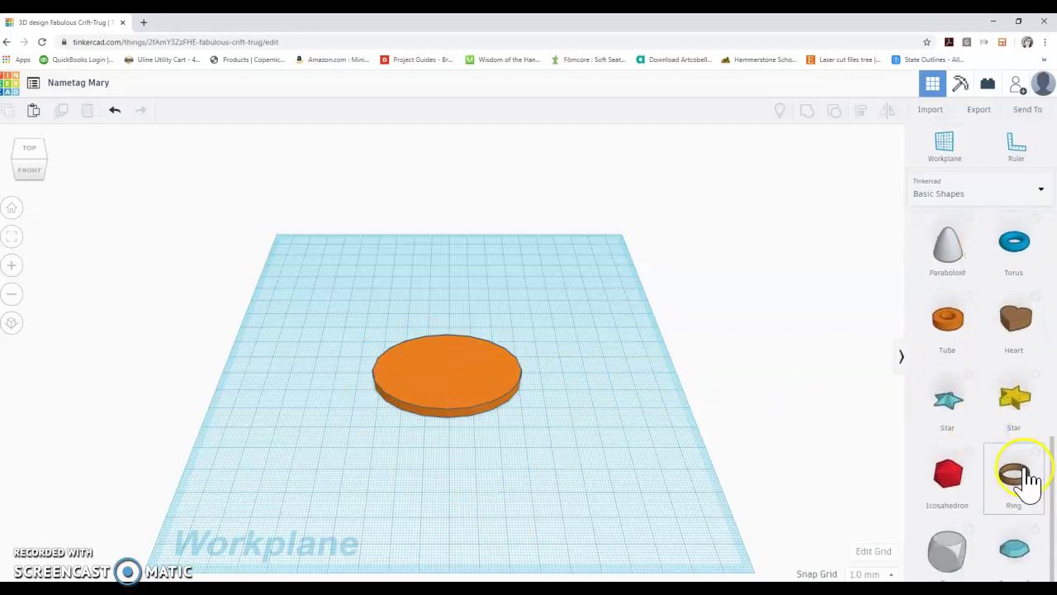
scroll(983, 436, down, 1)
drag(1014, 514, 652, 385)
mouse_move(673, 387)
key(Delete)
click(956, 334)
Step: Drop a Tube from Basic Shapes onto the orange disc and adjust its height readout
drag(968, 335, 472, 330)
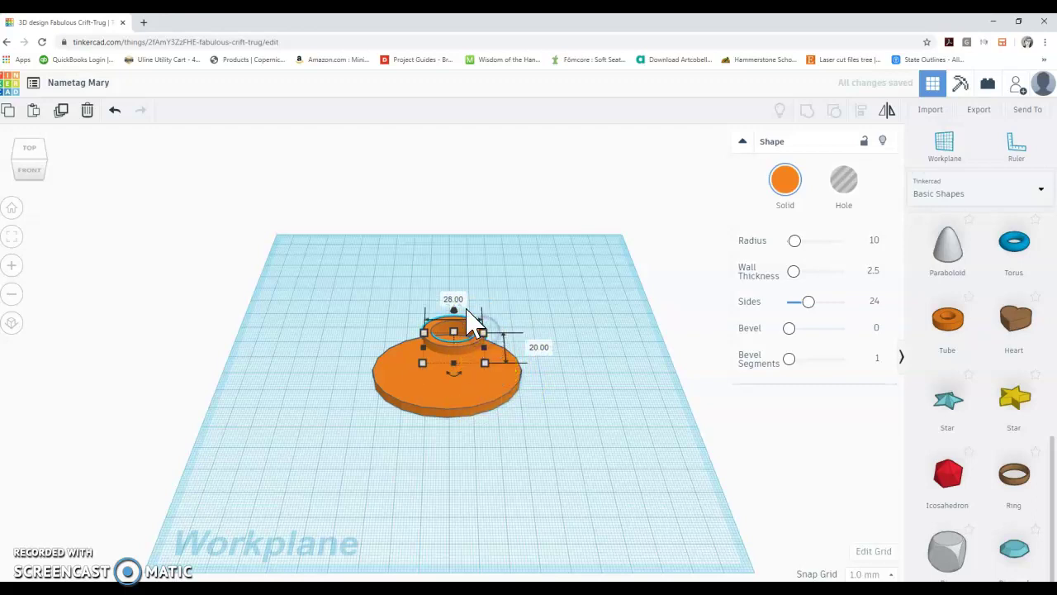
click(518, 338)
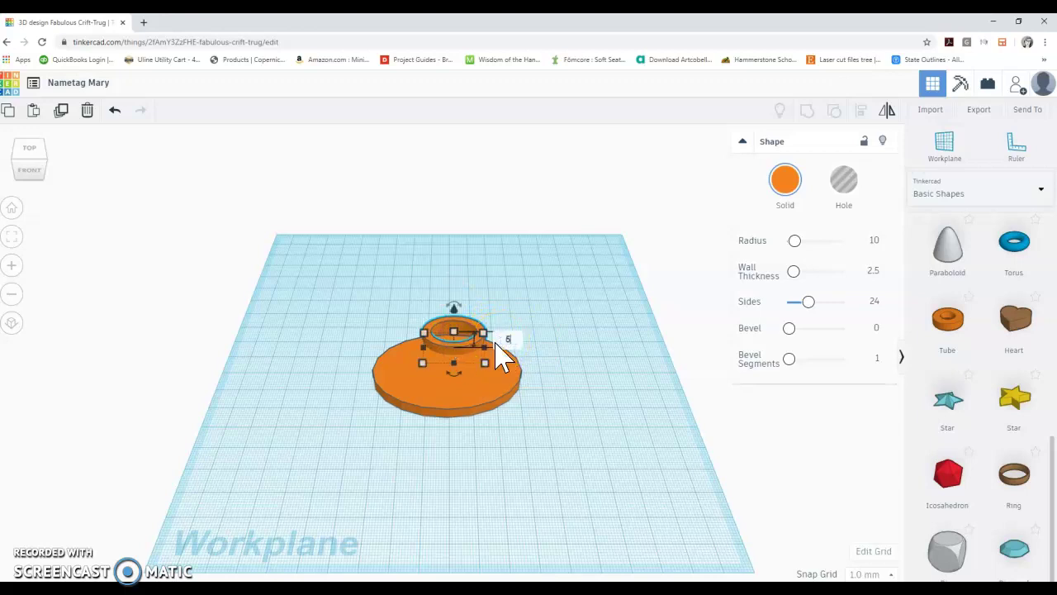
click(477, 337)
Step: Reselect the tube and move it toward the disc's back edge
click(560, 342)
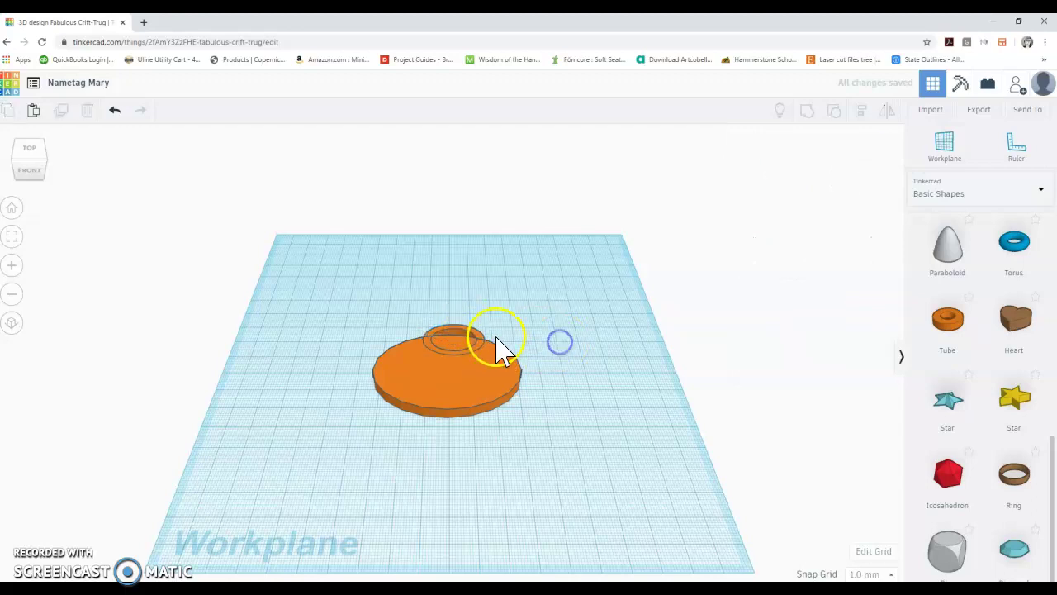
click(486, 345)
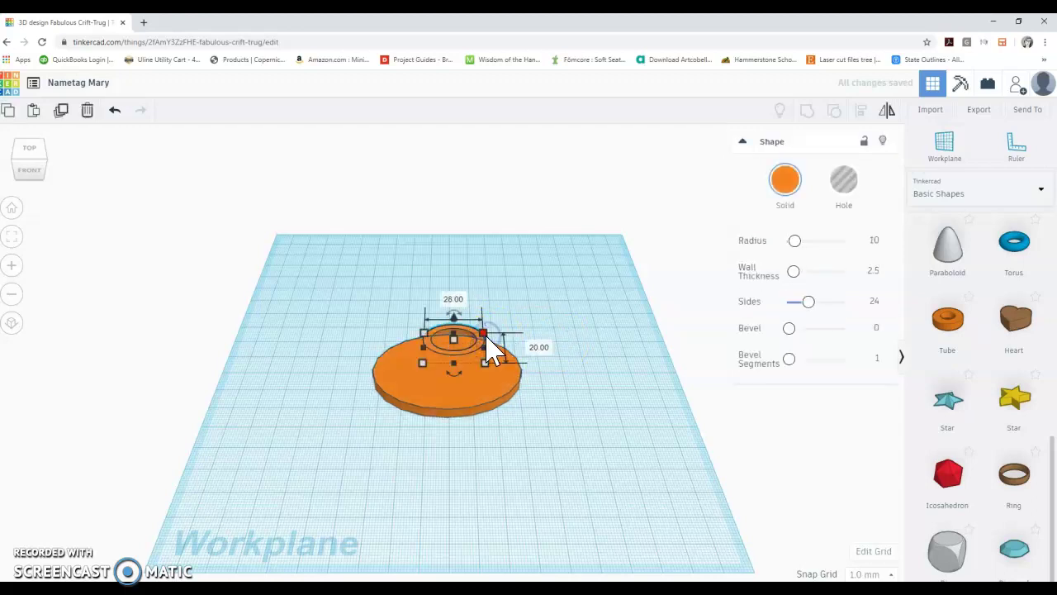
click(628, 280)
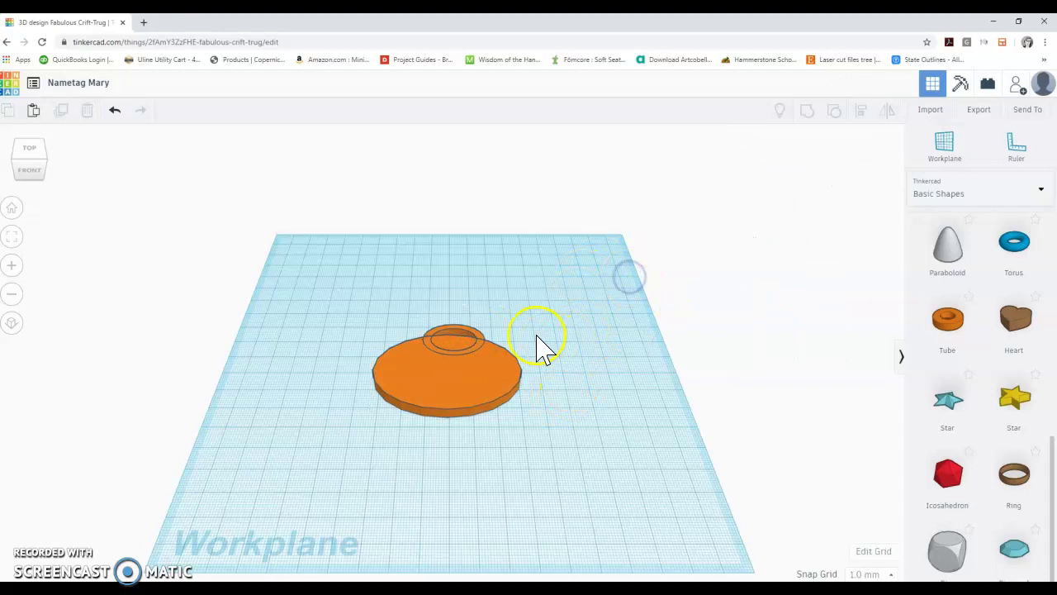
click(472, 355)
click(476, 350)
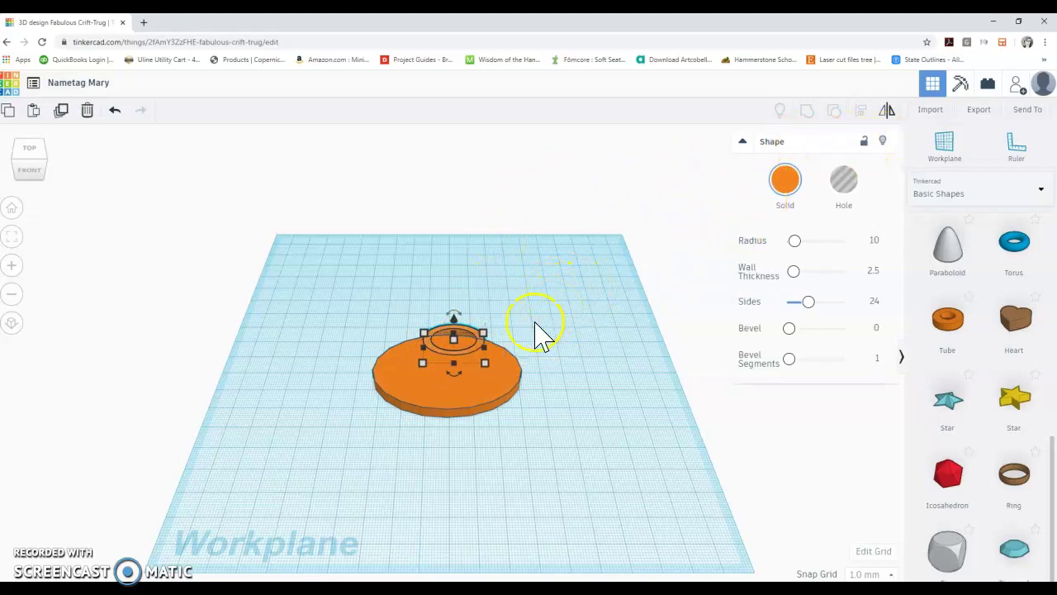
mouse_move(477, 344)
mouse_down()
mouse_move(469, 329)
mouse_move(470, 299)
mouse_move(471, 342)
mouse_move(479, 279)
mouse_move(474, 337)
mouse_up()
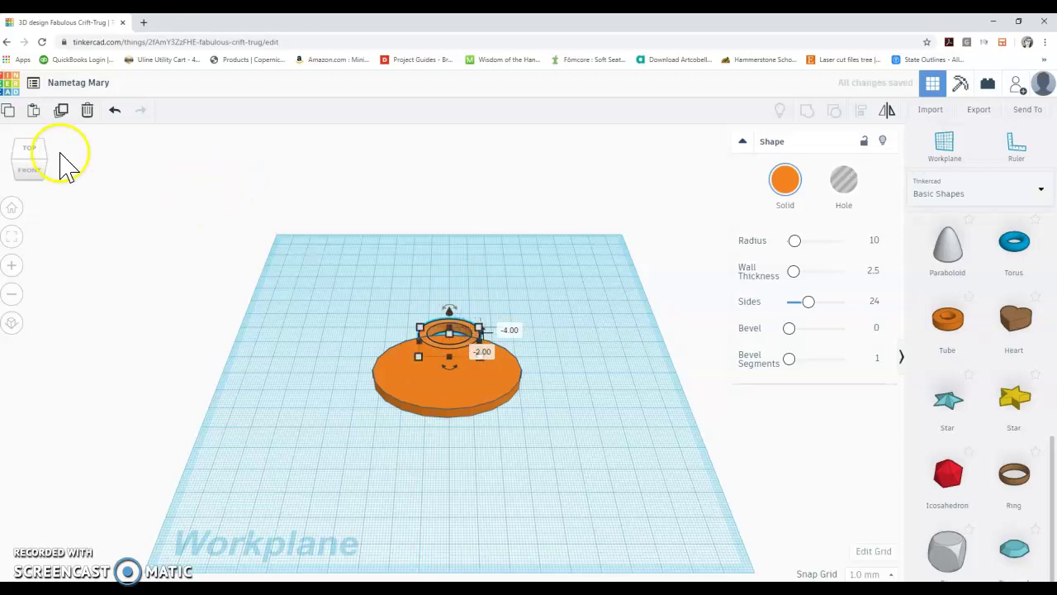
Step: Check the tube's overlap with the disc's back rim from Top, Front and Right views
click(29, 152)
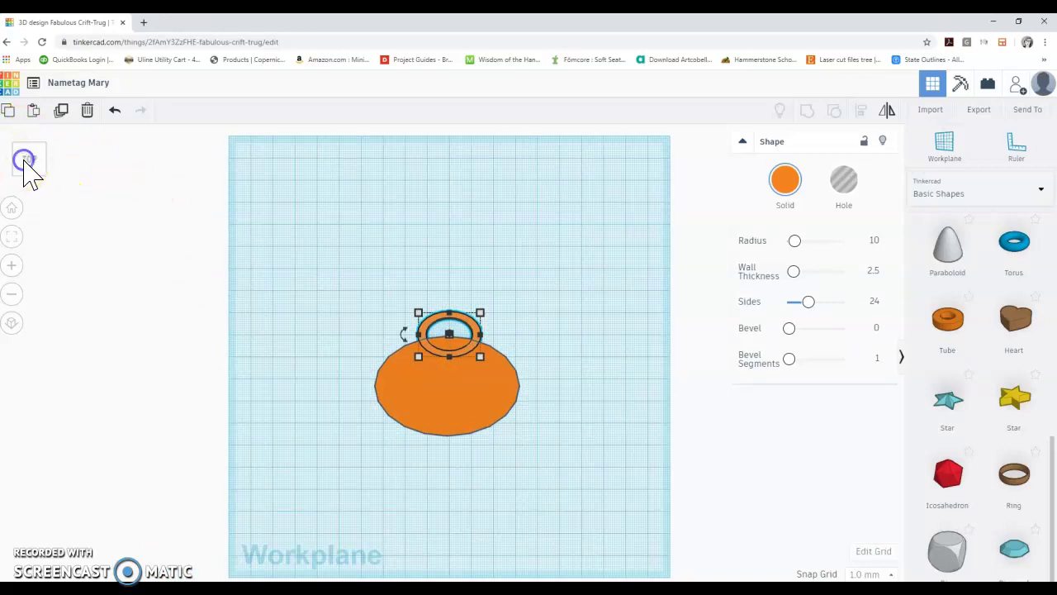
click(29, 179)
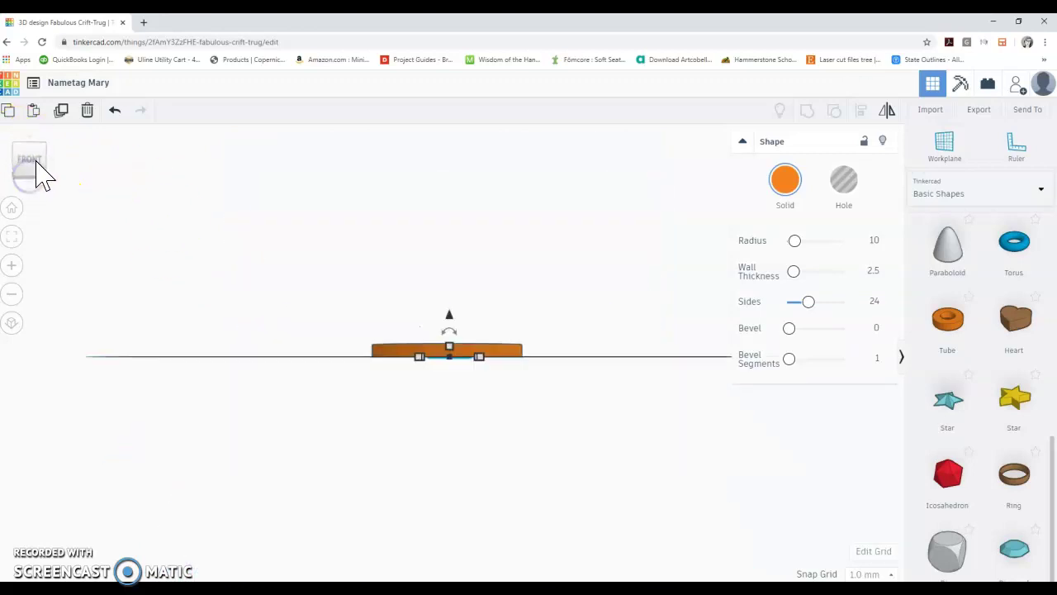
click(29, 150)
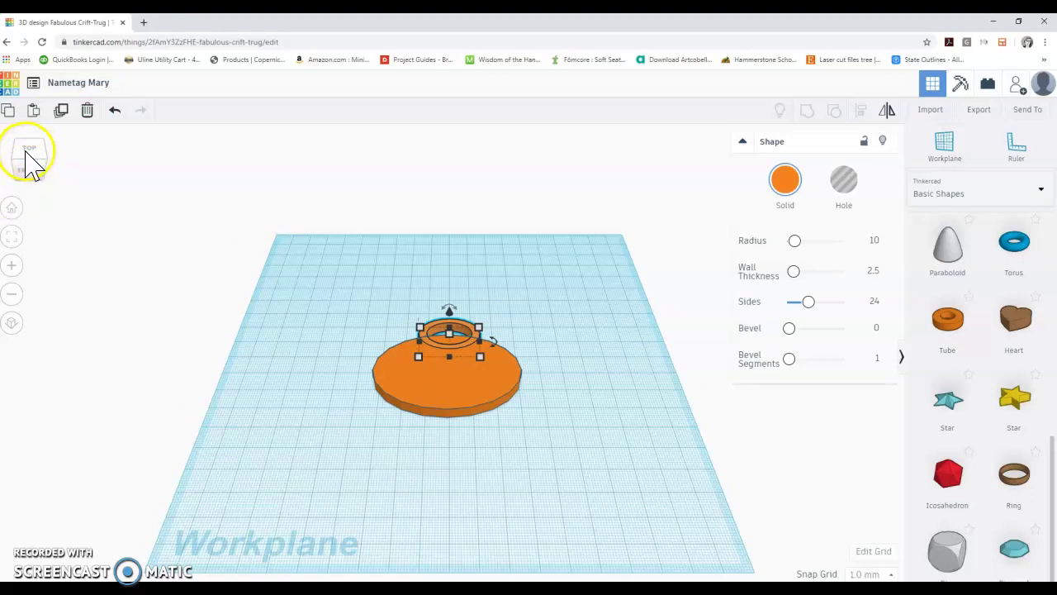
click(26, 153)
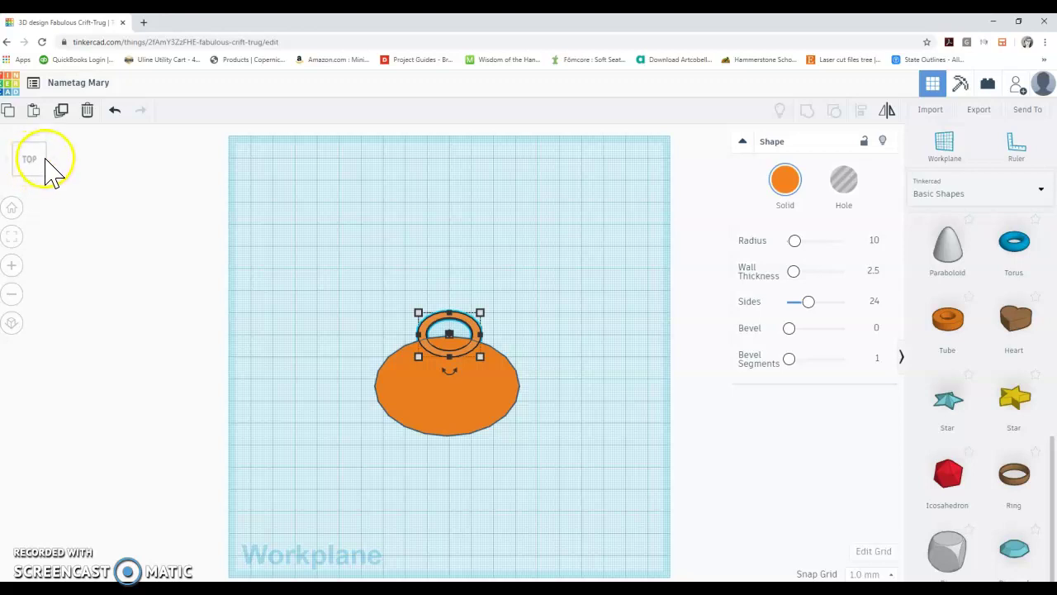
click(51, 171)
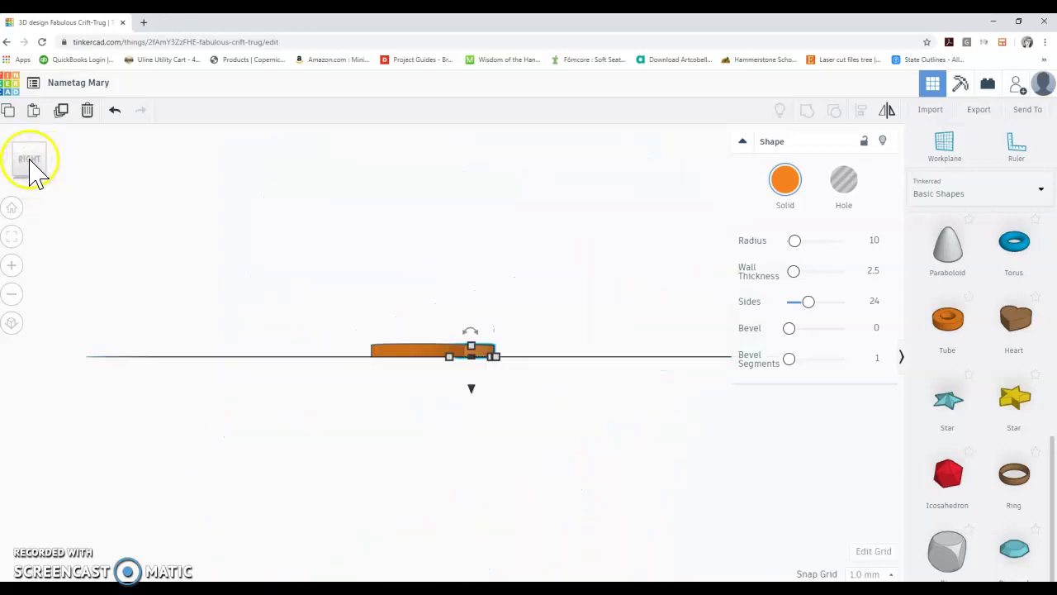
click(29, 161)
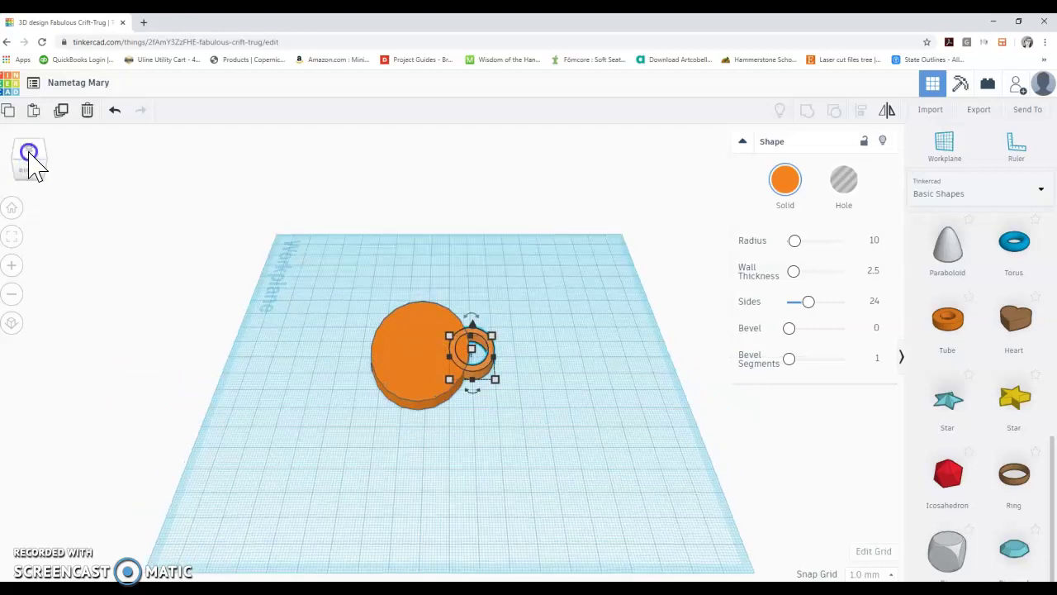
click(30, 159)
click(18, 169)
click(28, 154)
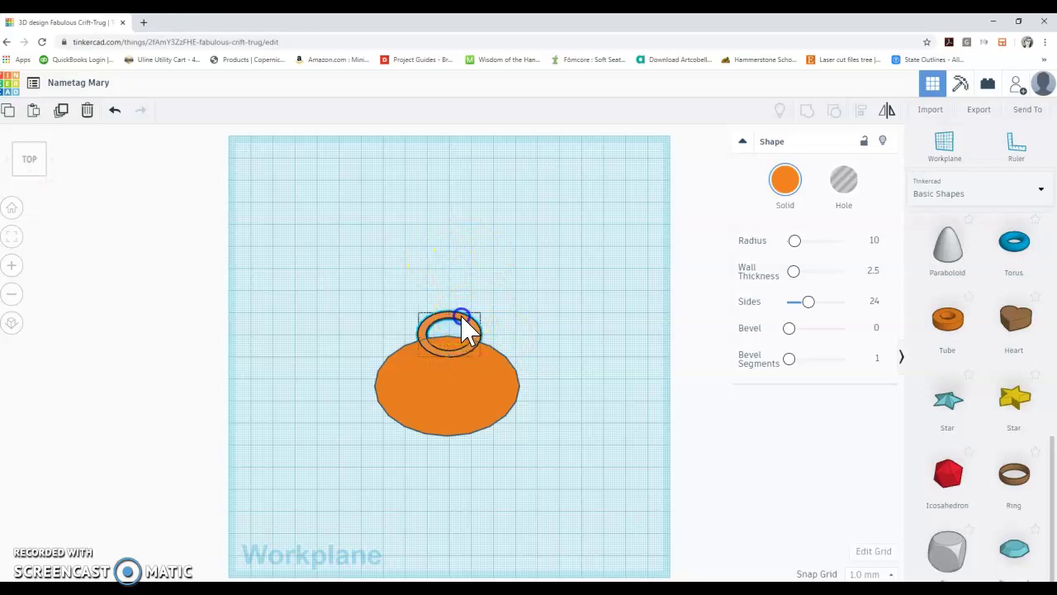
Step: Nudge the tube into its final spot, then group it with the disc
drag(464, 320, 465, 318)
click(555, 382)
drag(324, 265, 555, 467)
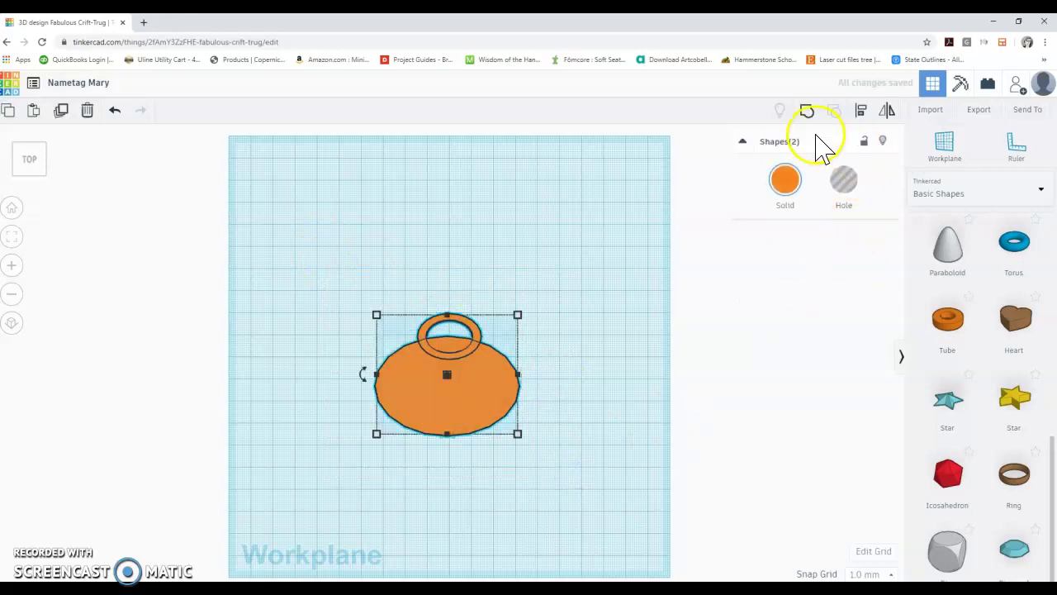
click(806, 110)
click(561, 379)
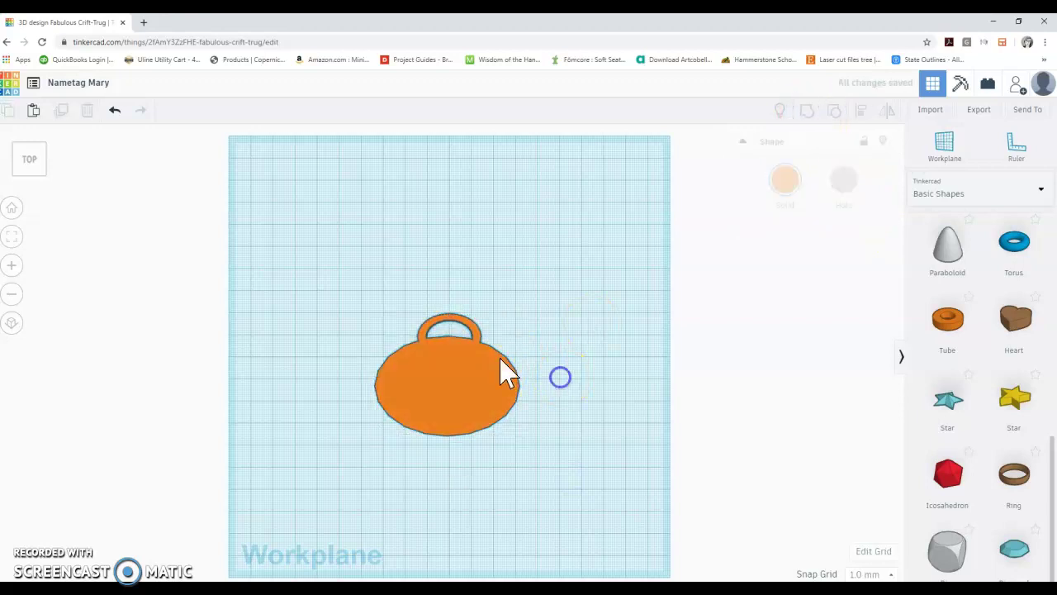
Step: Orbit and switch view-cube faces to inspect the grouped tag and loop
click(533, 373)
drag(41, 145, 48, 188)
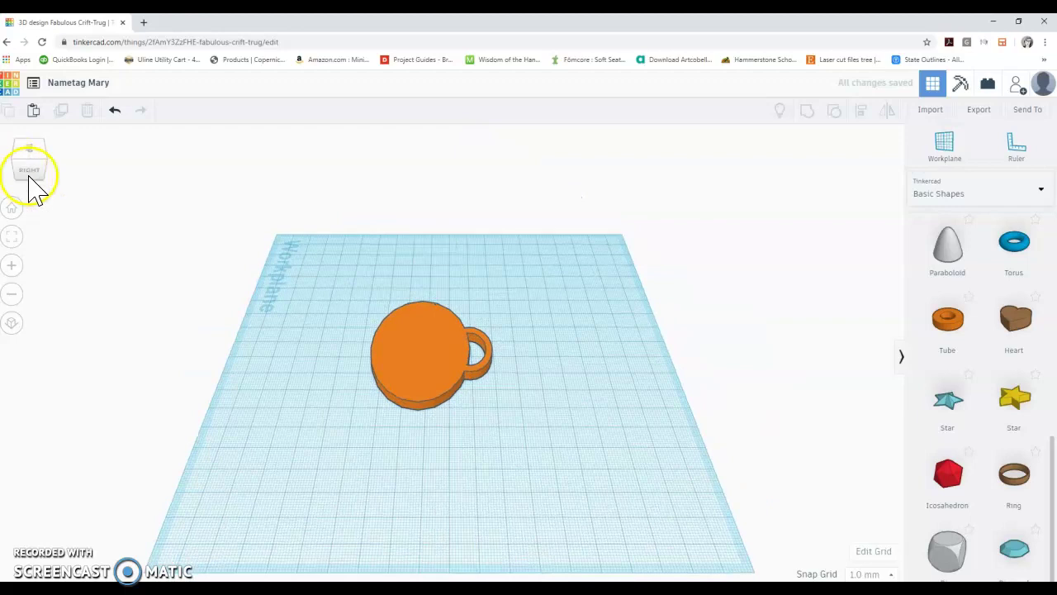
click(28, 172)
click(28, 157)
click(31, 155)
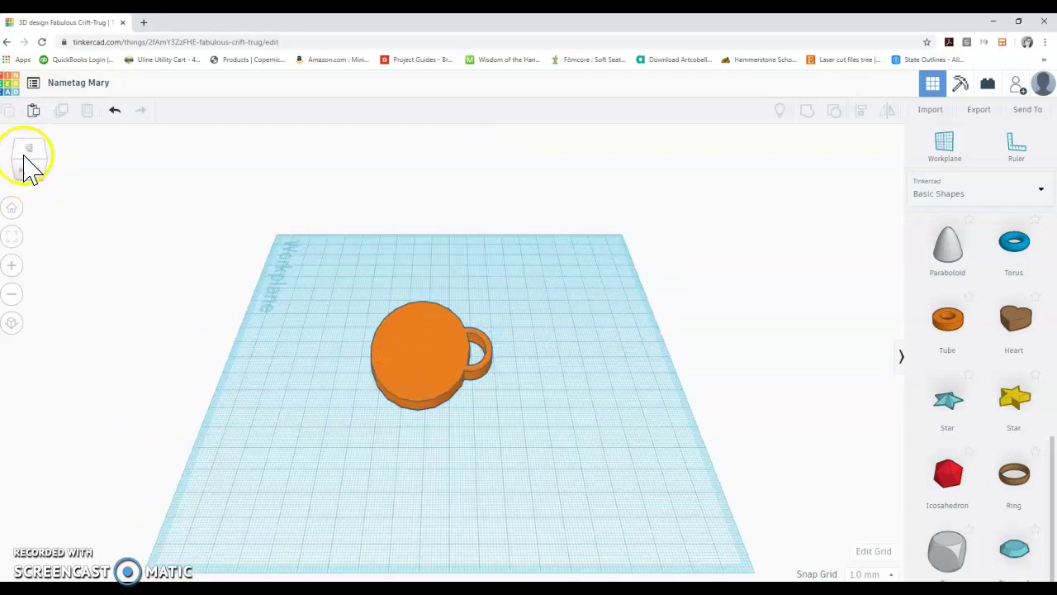
click(30, 152)
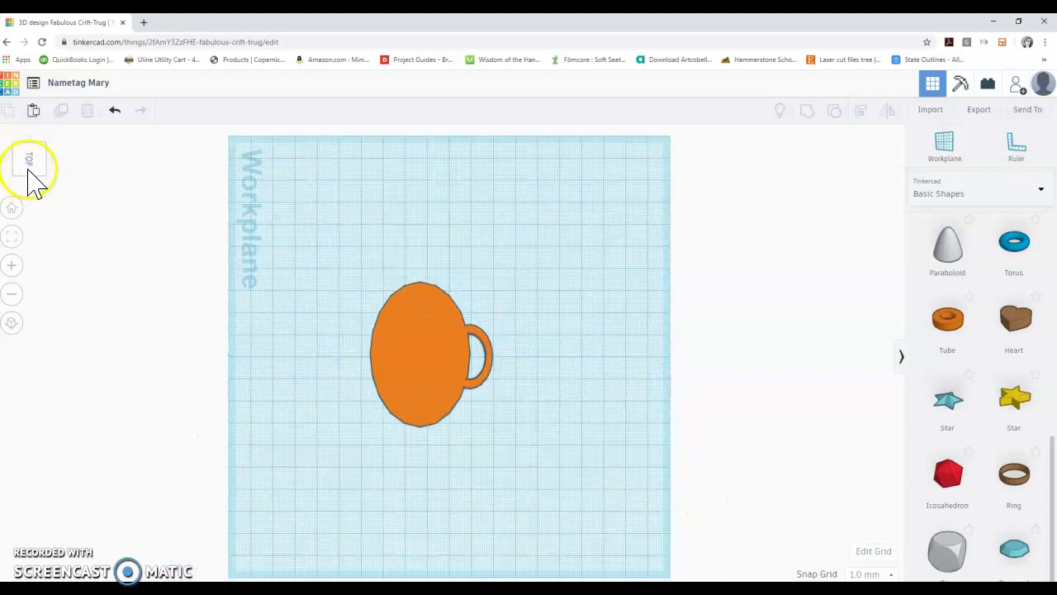
click(33, 171)
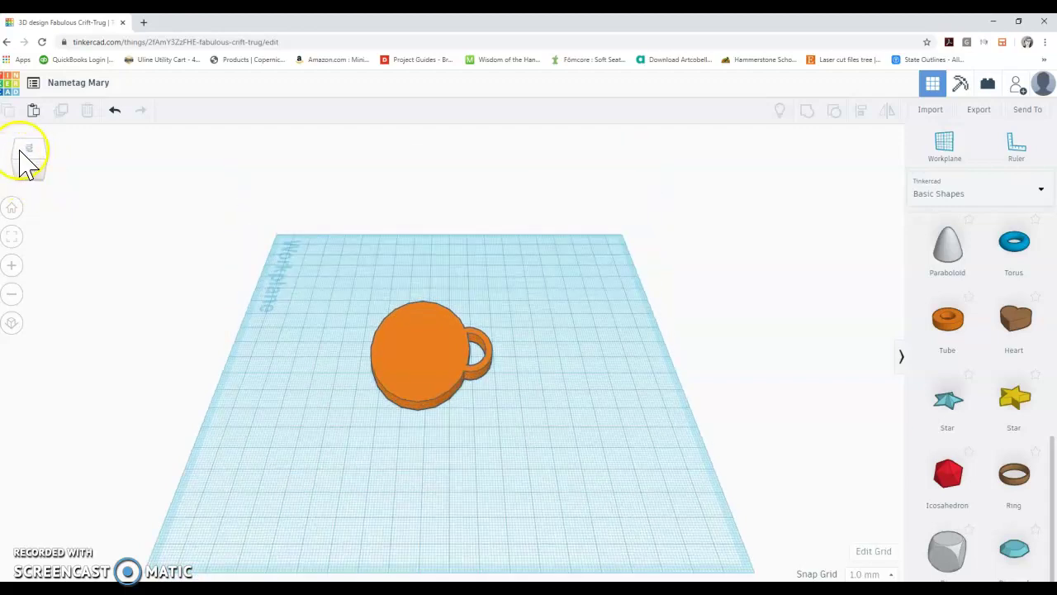
click(17, 155)
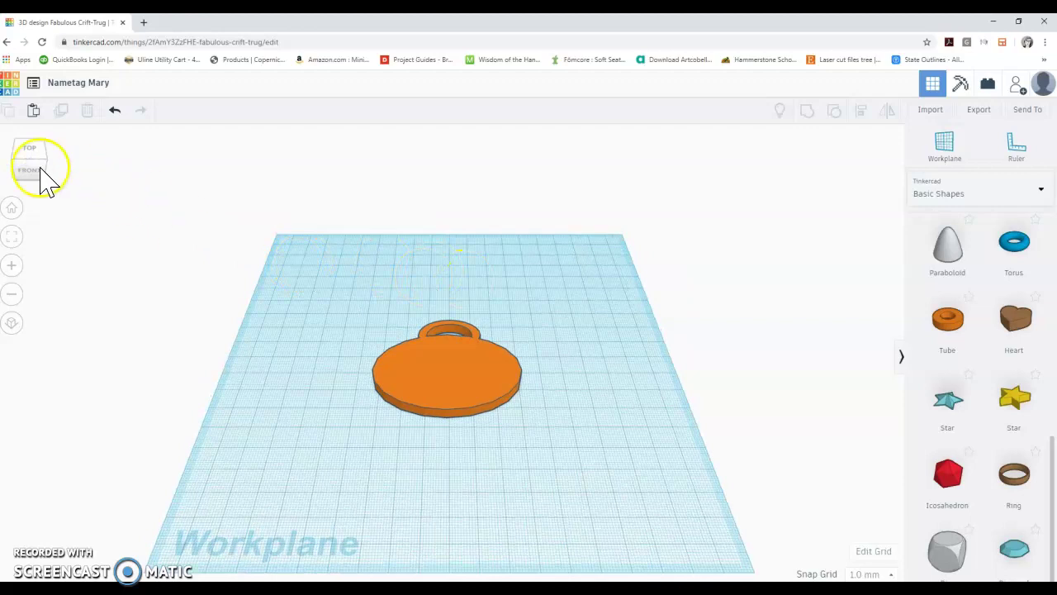
click(31, 150)
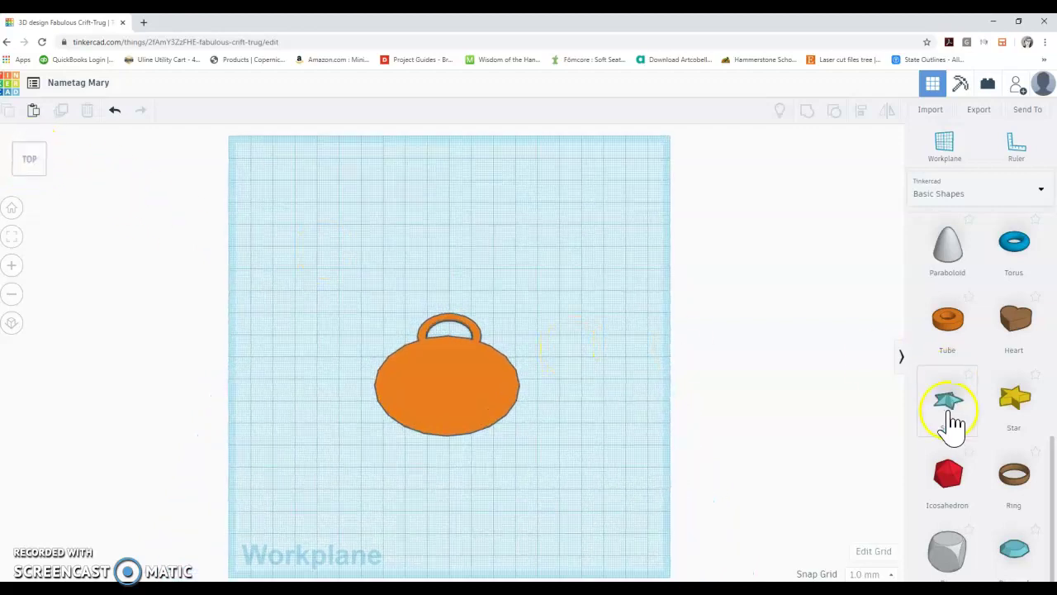
Step: Drag a Text shape onto the tag and shrink it to fit the disc
scroll(1011, 473, up, 7)
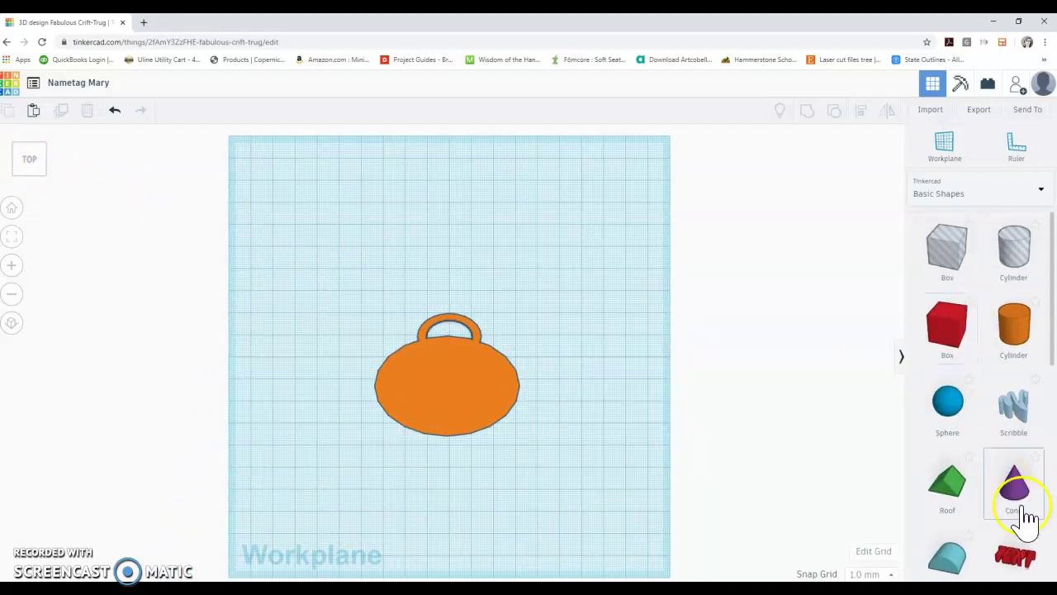
drag(1019, 557, 444, 394)
drag(520, 399, 467, 389)
click(537, 398)
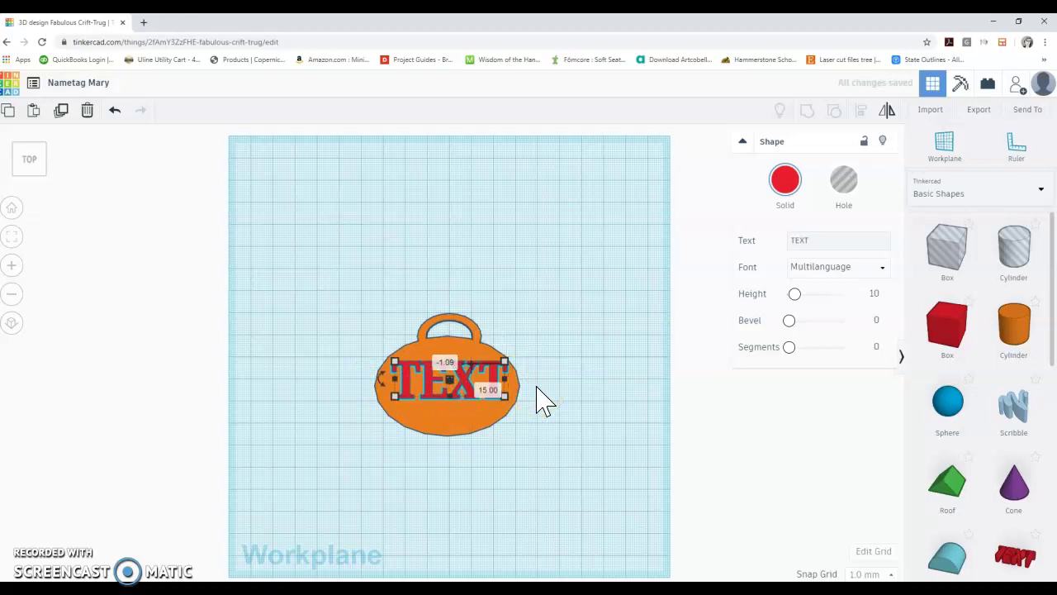
Step: Place a ruler on the workplane and delete the old text shape
click(855, 318)
click(817, 242)
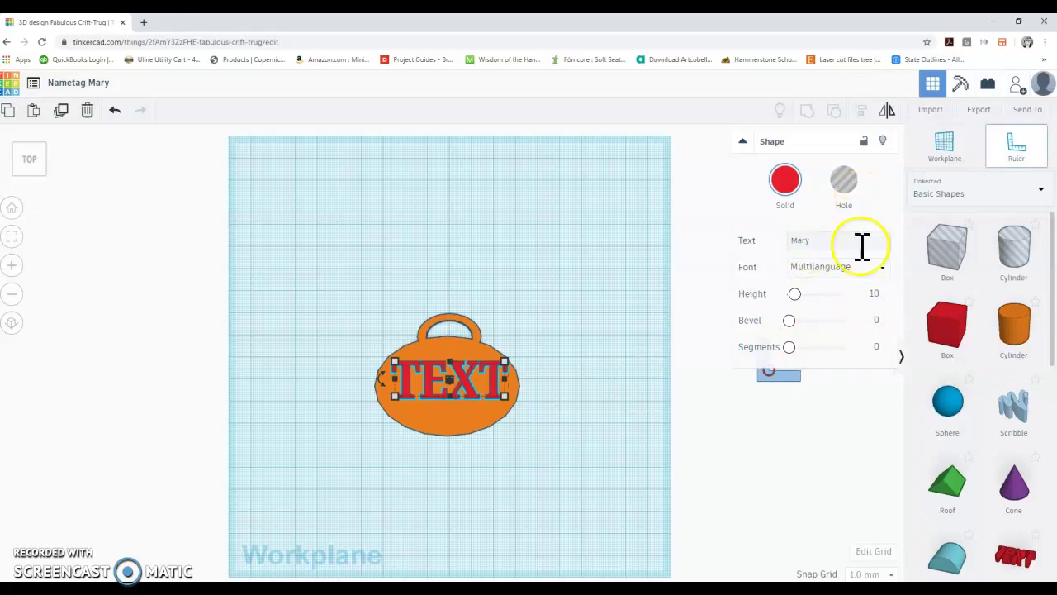
click(819, 461)
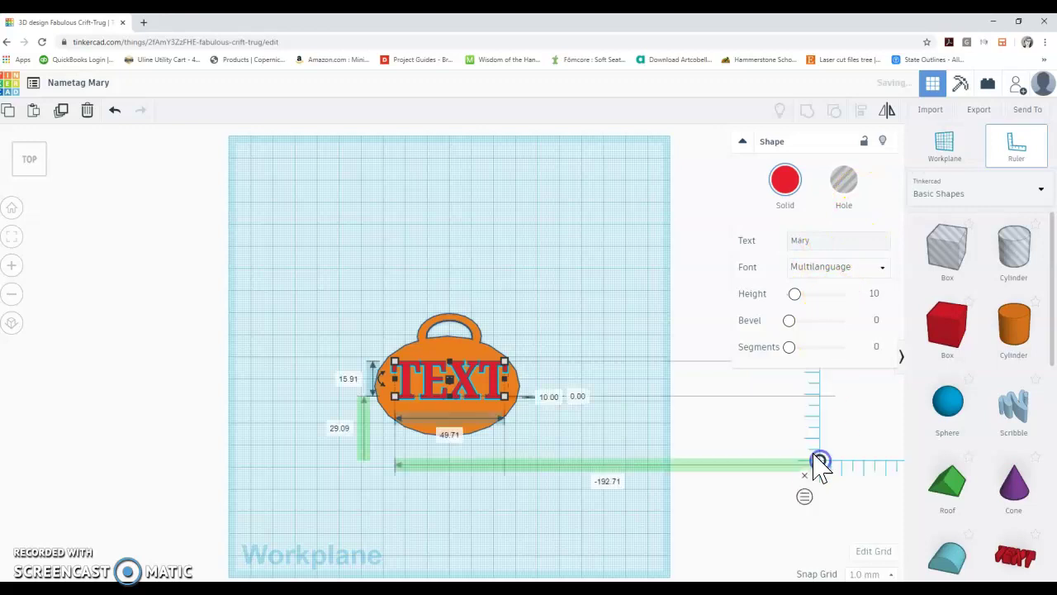
click(745, 439)
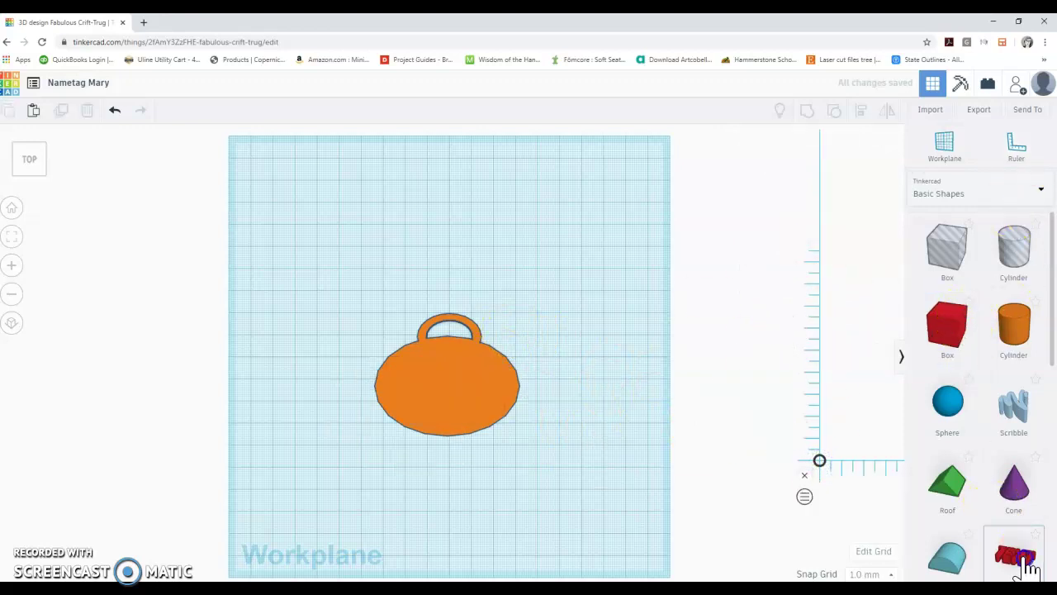
Step: Add a new Text shape on the tag and change its wording to 'Mary'
drag(1015, 552, 448, 401)
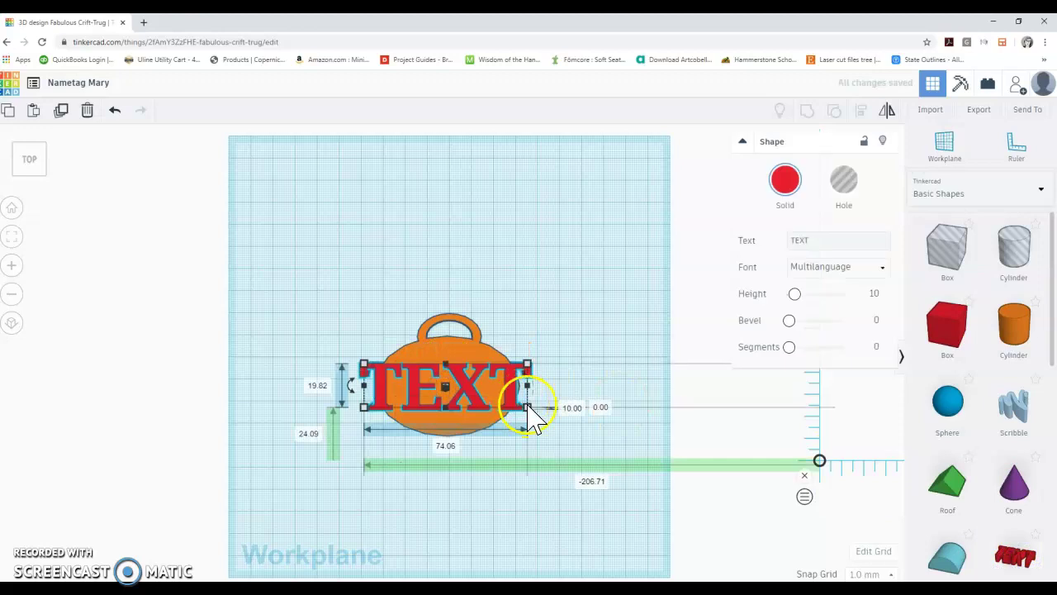
double_click(791, 240)
text(Mary)
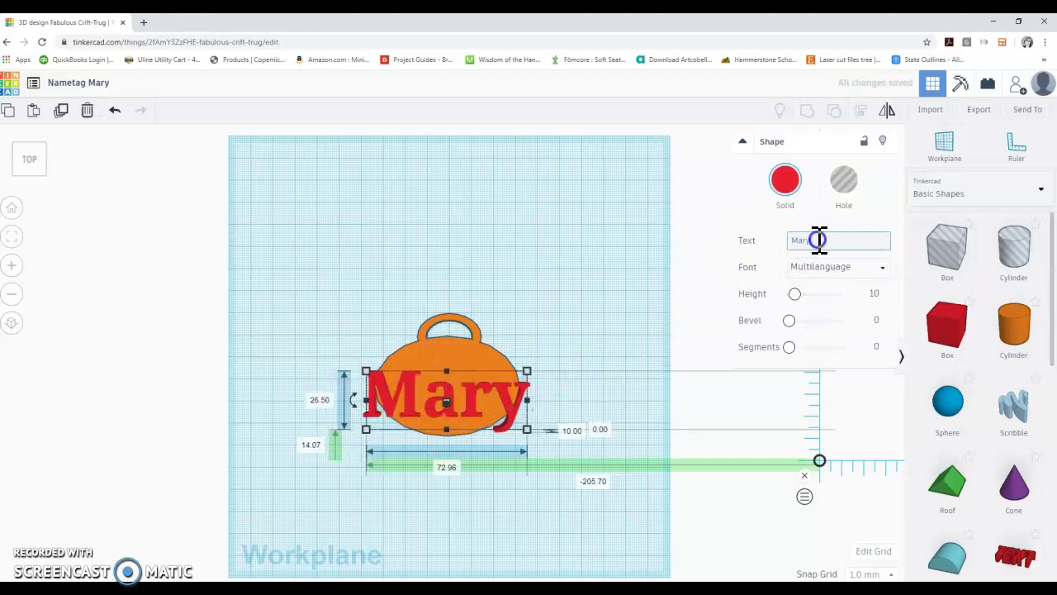
click(786, 178)
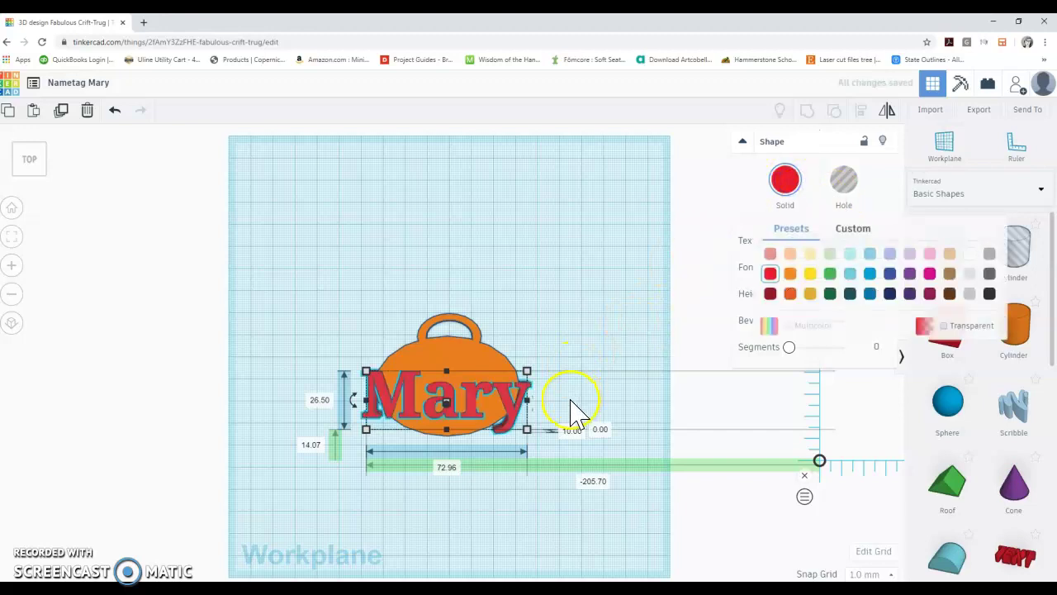
Step: Shrink the Mary text to 41 × 17 mm and centre it on the tag
drag(527, 429, 481, 413)
click(484, 382)
shift+click(465, 389)
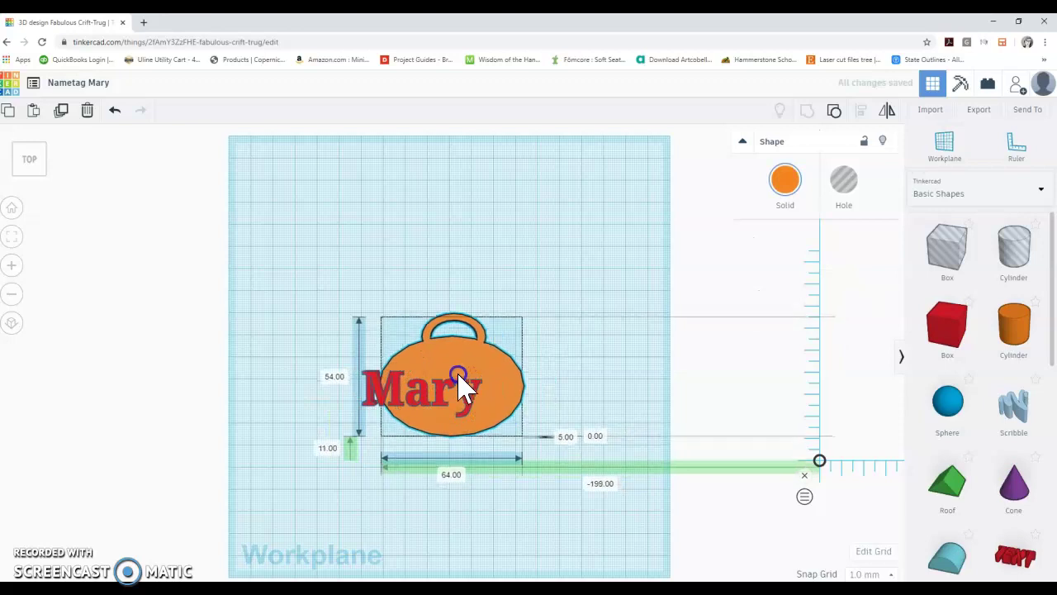
click(436, 394)
mouse_move(438, 394)
mouse_down()
mouse_move(424, 401)
mouse_move(446, 387)
mouse_move(443, 397)
mouse_up()
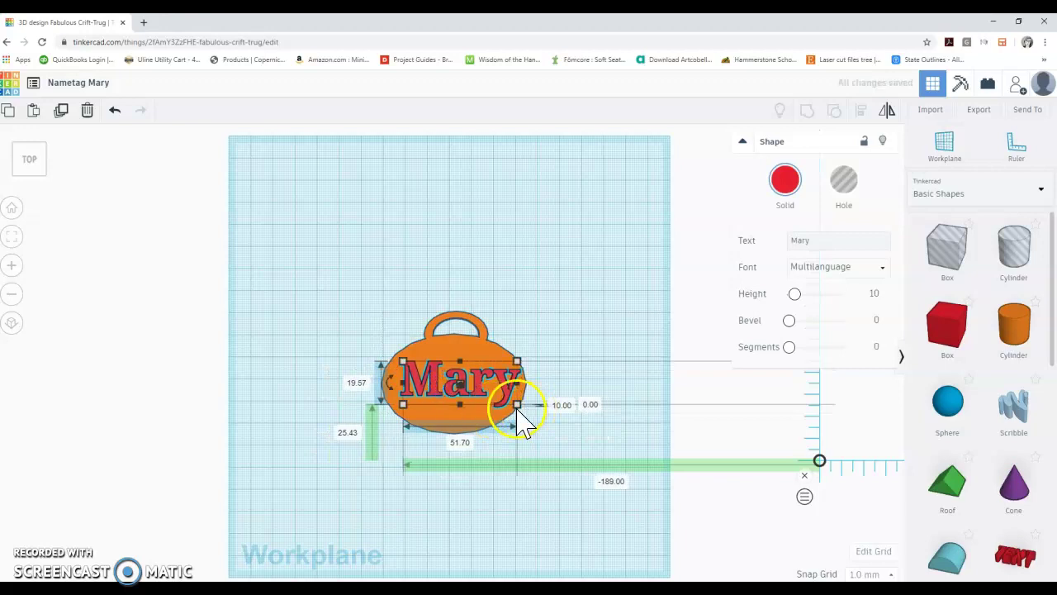
drag(514, 407, 498, 406)
click(489, 404)
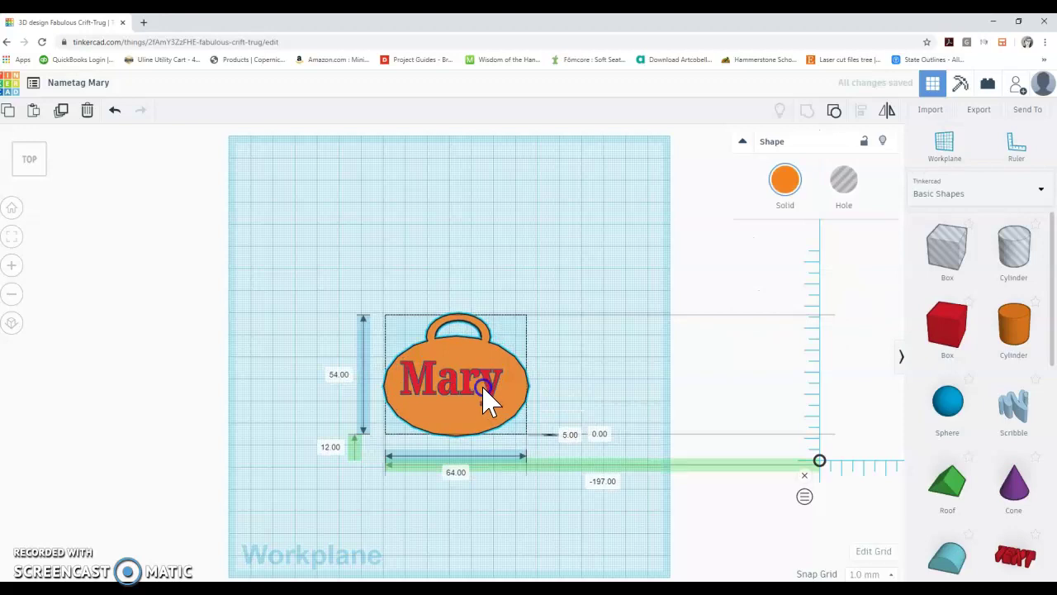
click(467, 393)
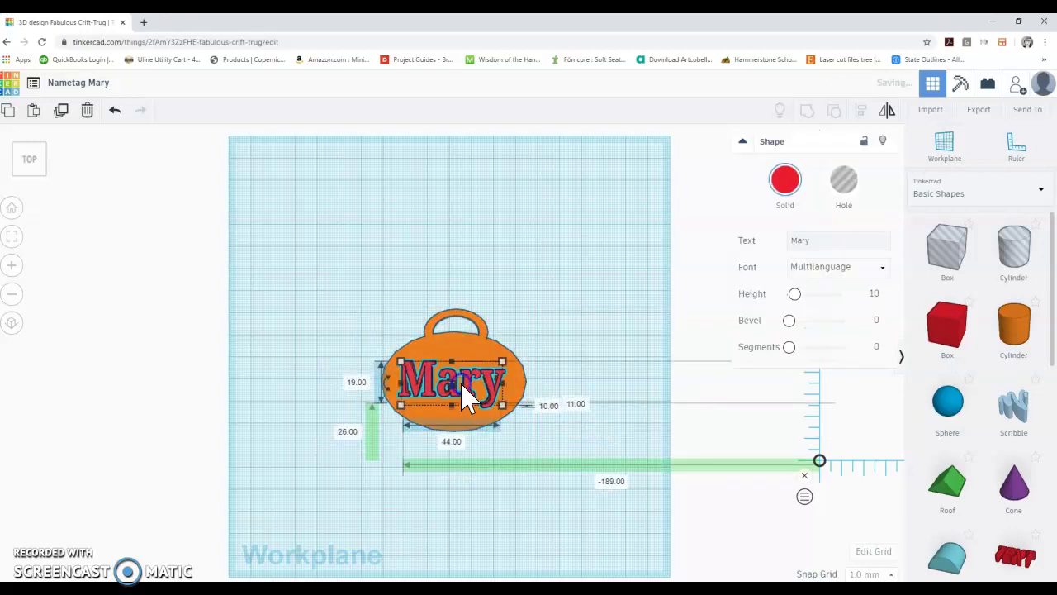
drag(500, 407, 474, 407)
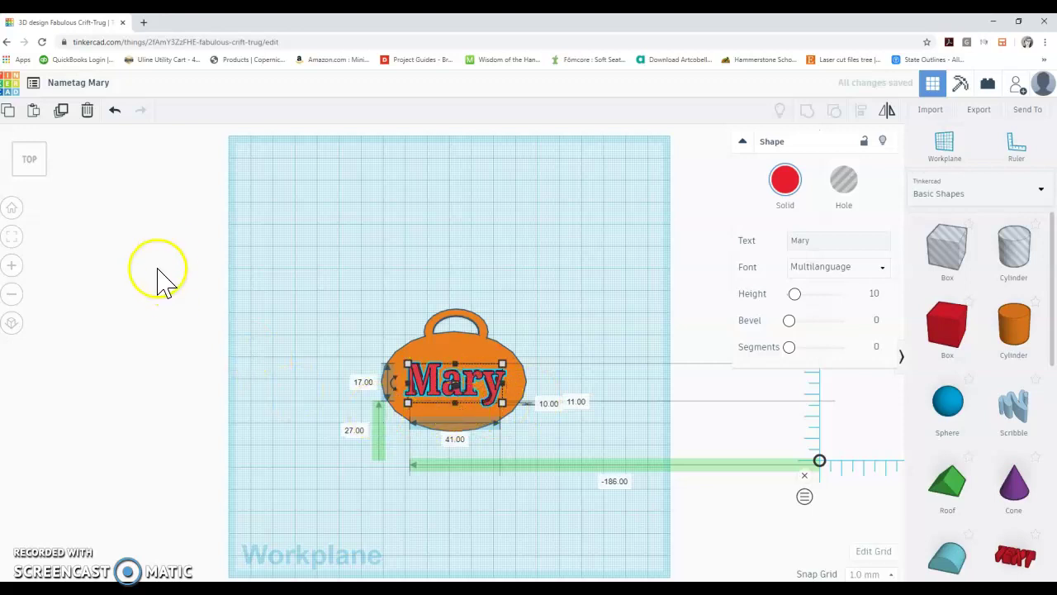
Step: In perspective view, nudge the Mary text and move it back about 1 mm
click(326, 338)
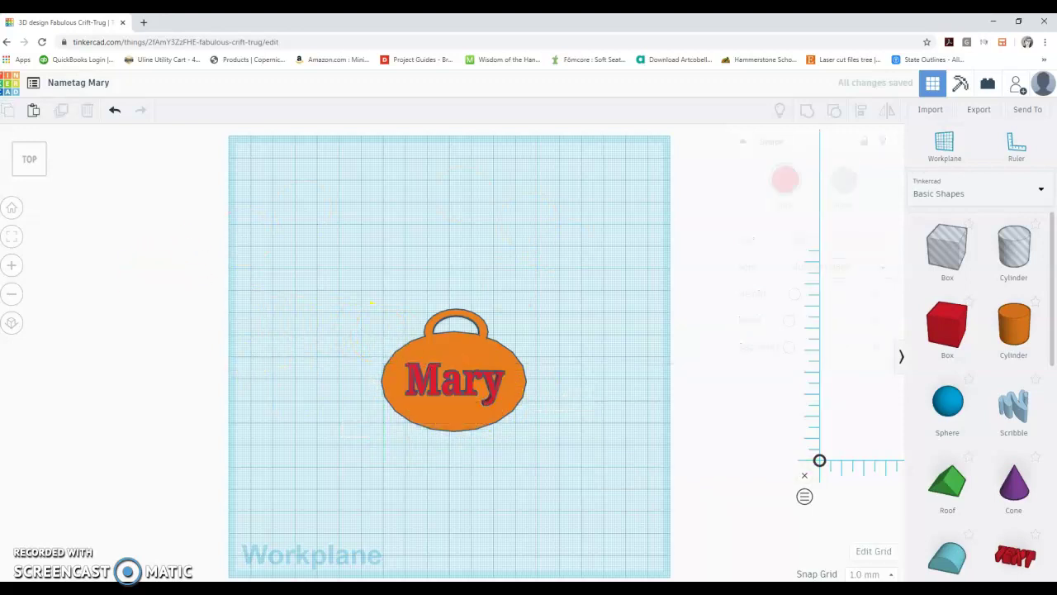
click(31, 174)
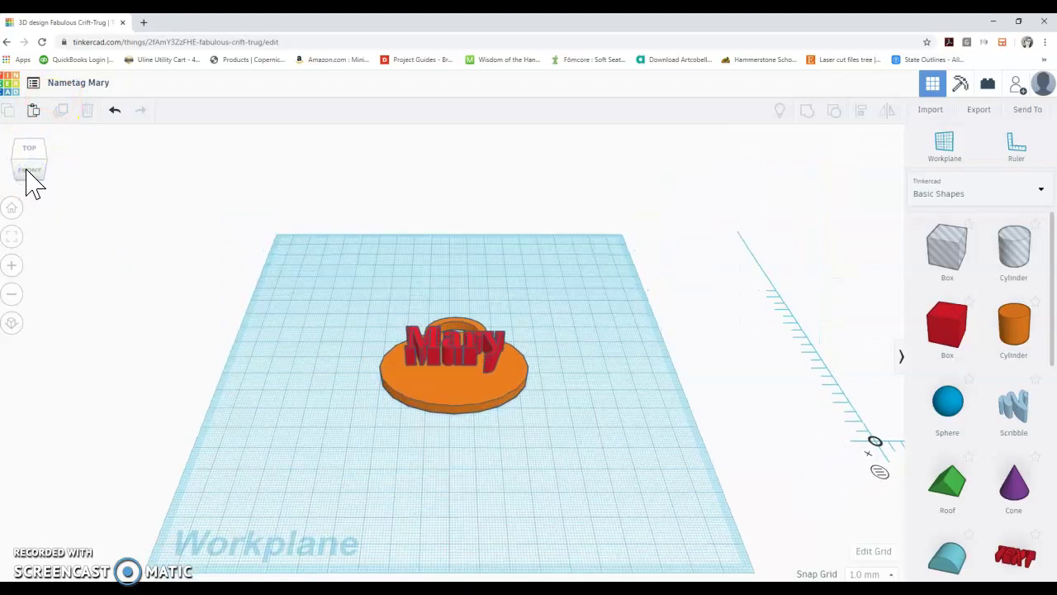
click(461, 368)
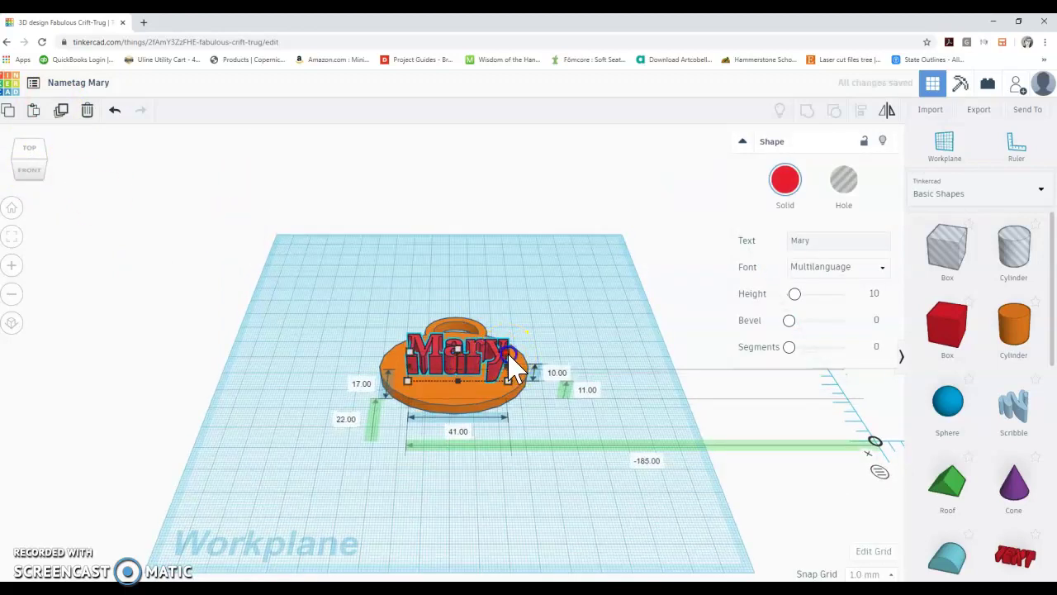
key(ctrl+Down)
key(ctrl+Down)
key(ctrl+Down)
key(ctrl+Down)
key(ctrl+Down)
key(ctrl+Down)
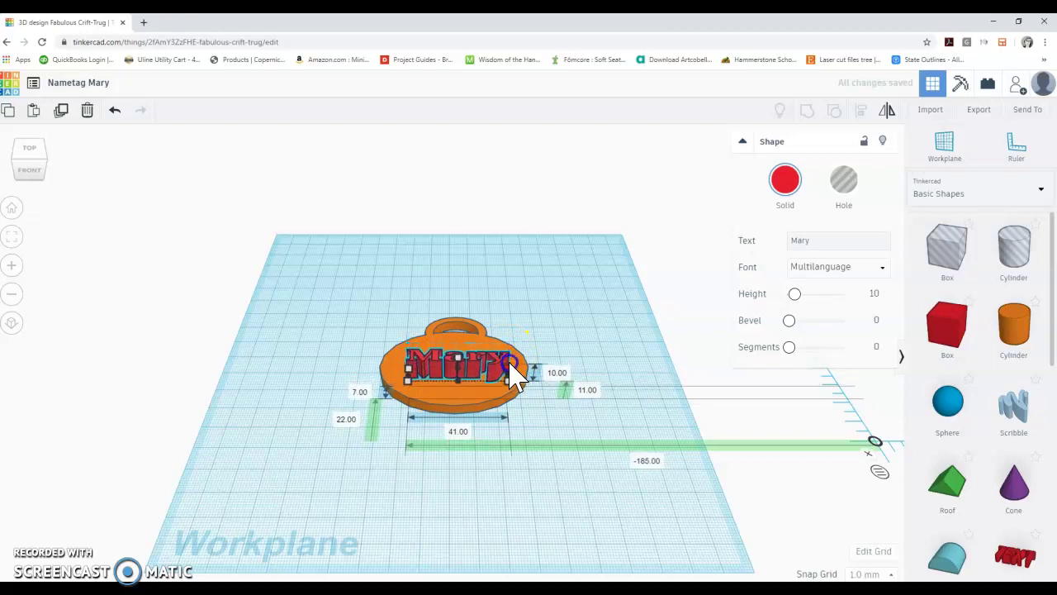
key(ctrl+Up)
key(ctrl+Up)
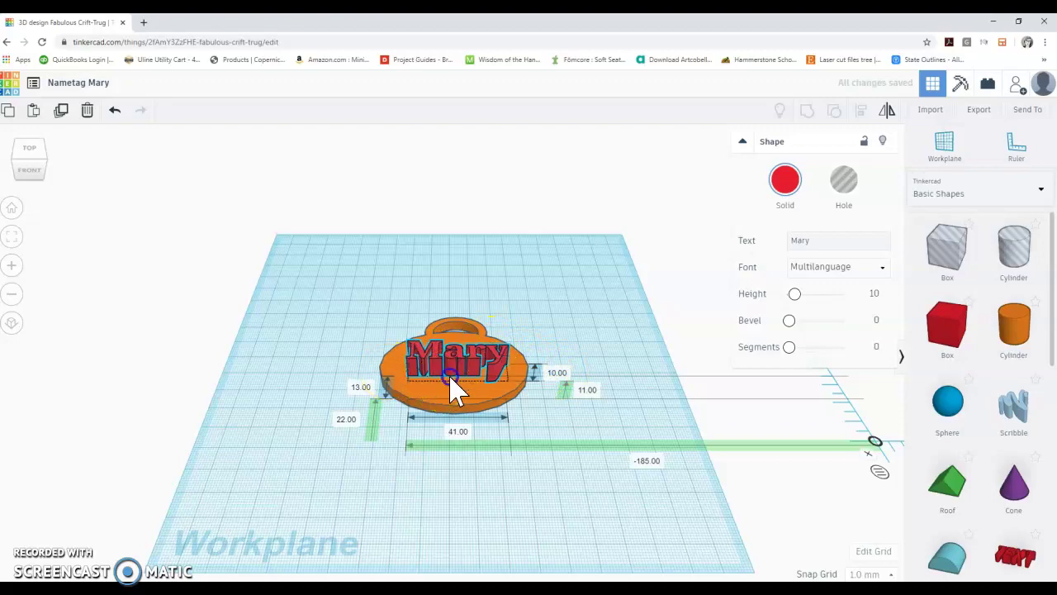
click(414, 362)
click(464, 365)
scroll(466, 364, up, 5)
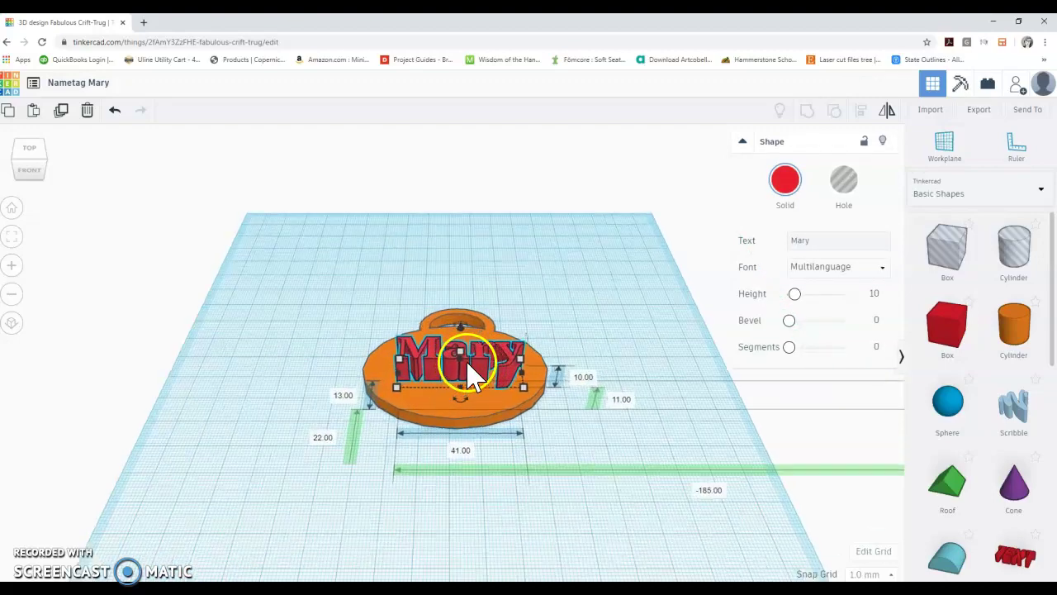
scroll(464, 360, down, 2)
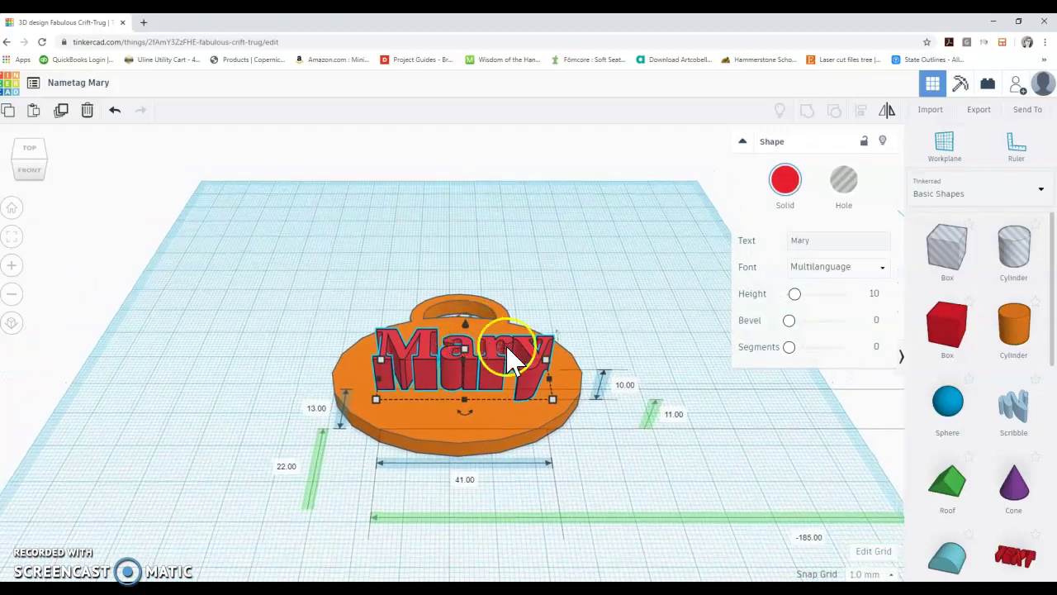
drag(541, 376, 528, 347)
Step: From the top and front views, drag the Mary text across the tag's front
click(28, 153)
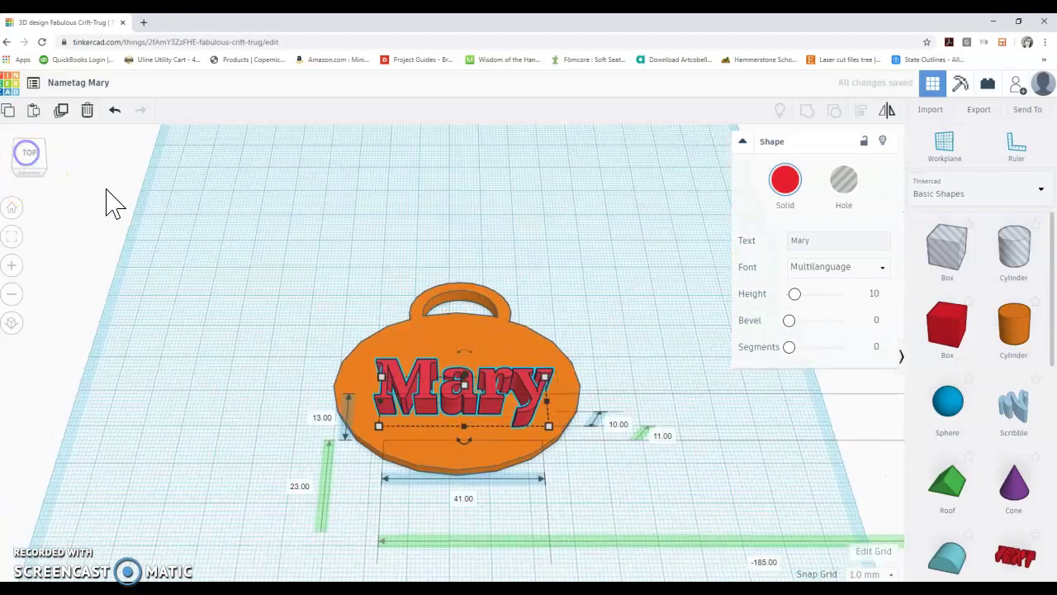
click(469, 429)
drag(469, 430, 549, 440)
click(528, 401)
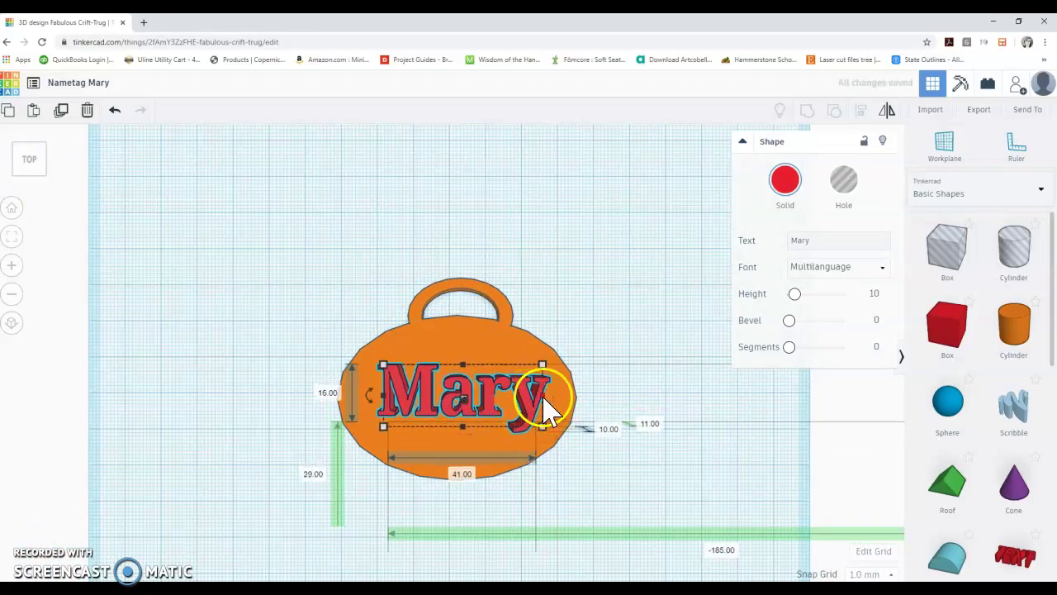
click(512, 395)
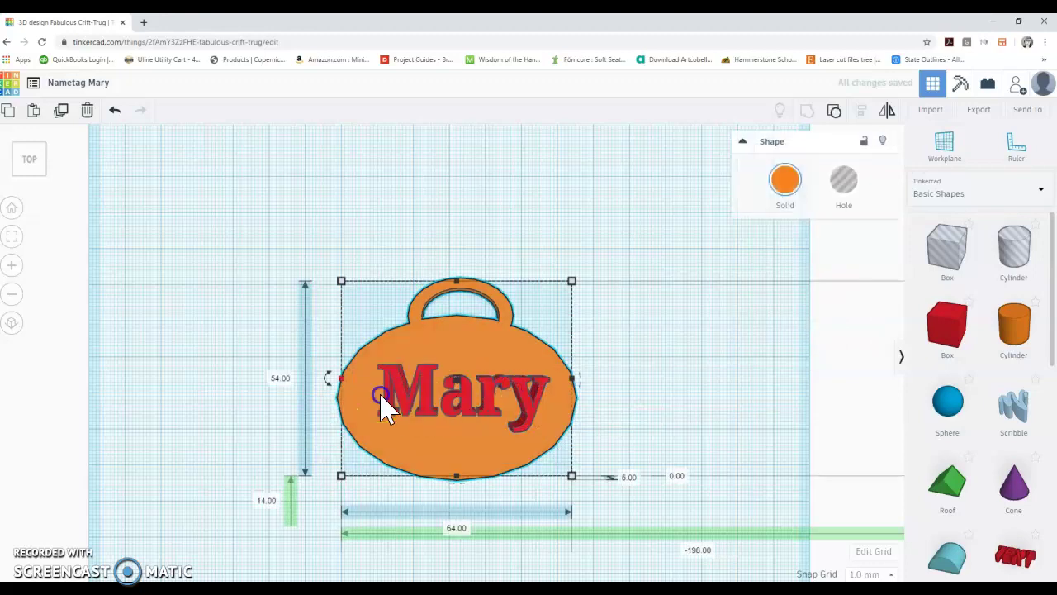
click(405, 396)
click(514, 358)
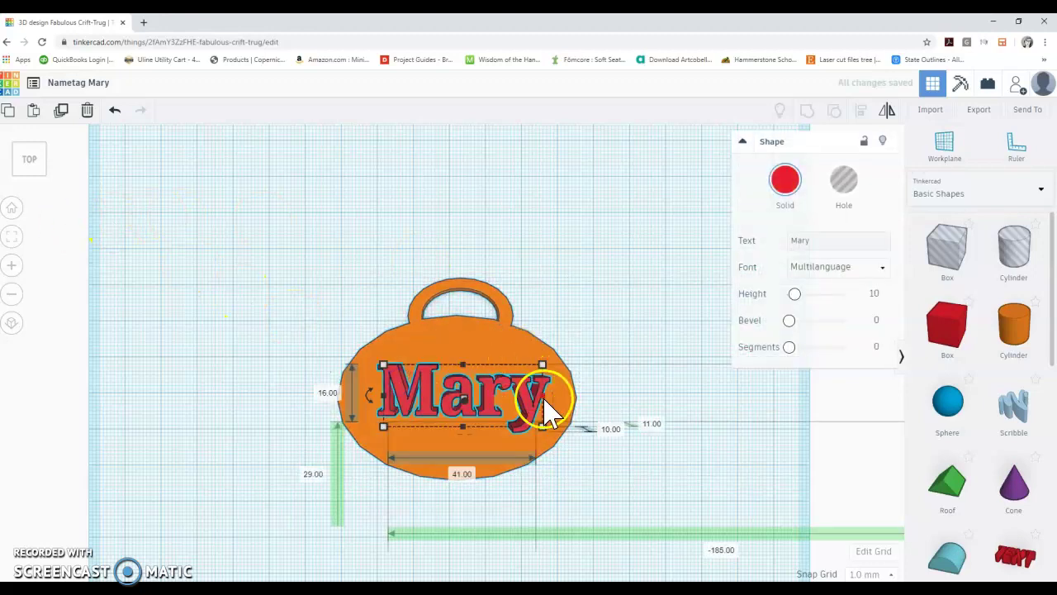
click(31, 177)
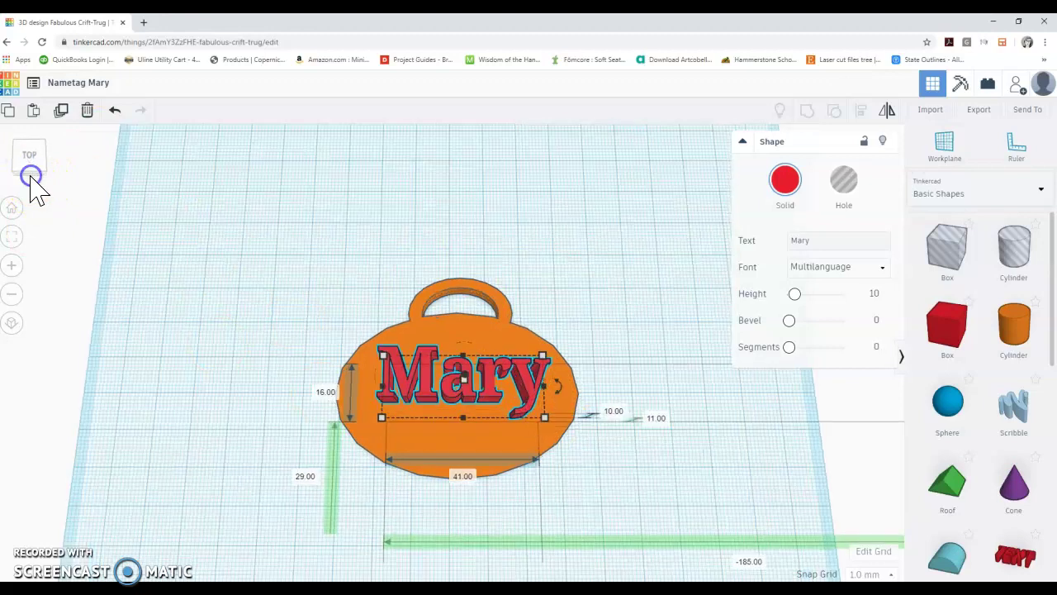
click(423, 368)
drag(423, 380, 433, 376)
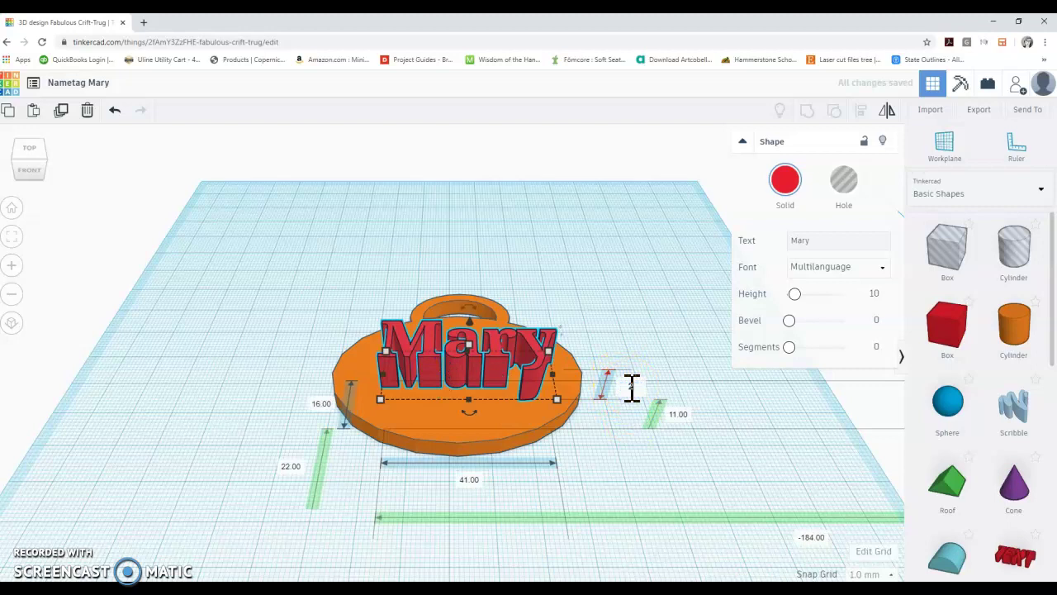
Step: From a top view, nudge the orange tag and the Mary text slightly into alignment
click(487, 382)
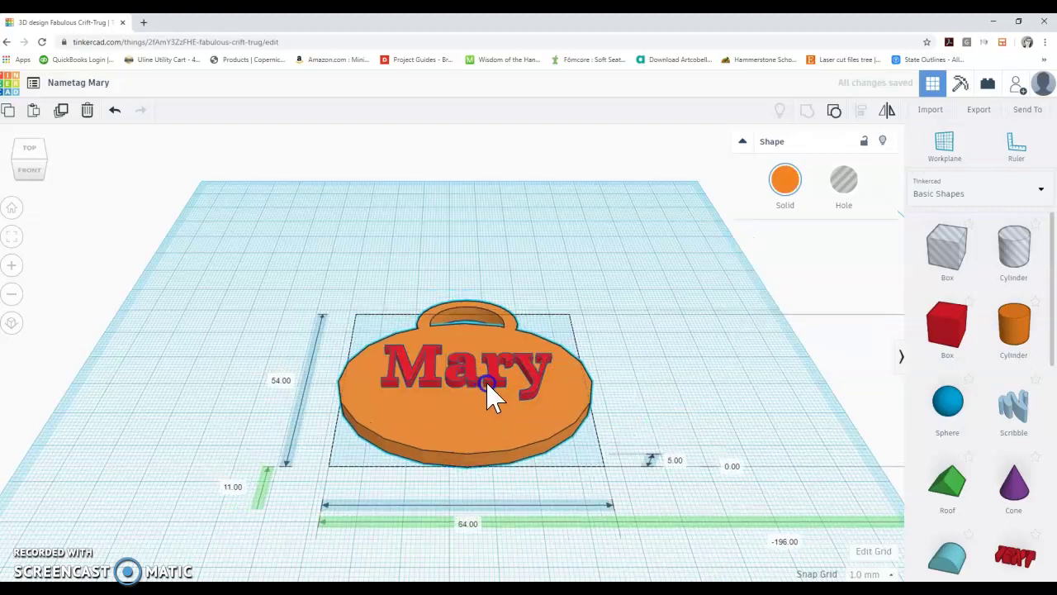
drag(487, 382, 488, 383)
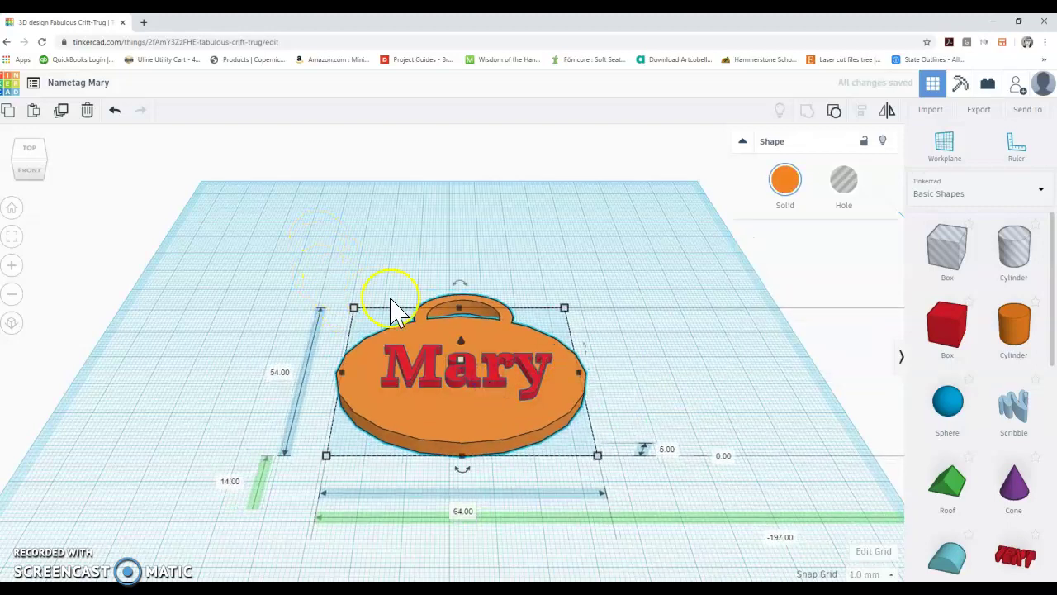
scroll(349, 306, up, 2)
click(28, 156)
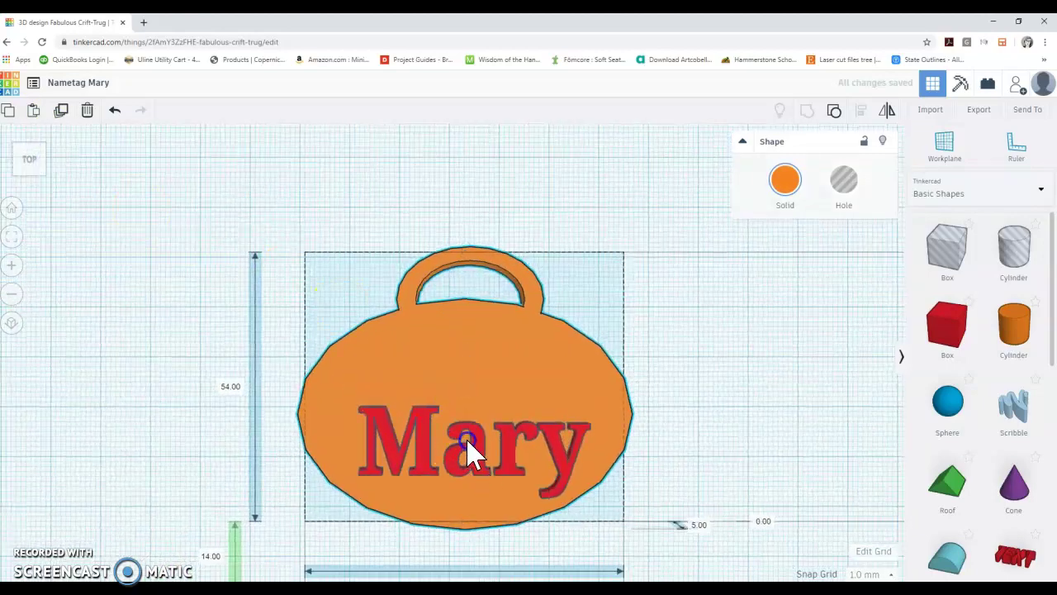
click(417, 426)
mouse_move(496, 429)
mouse_down()
mouse_move(508, 438)
mouse_move(500, 427)
mouse_up()
click(668, 343)
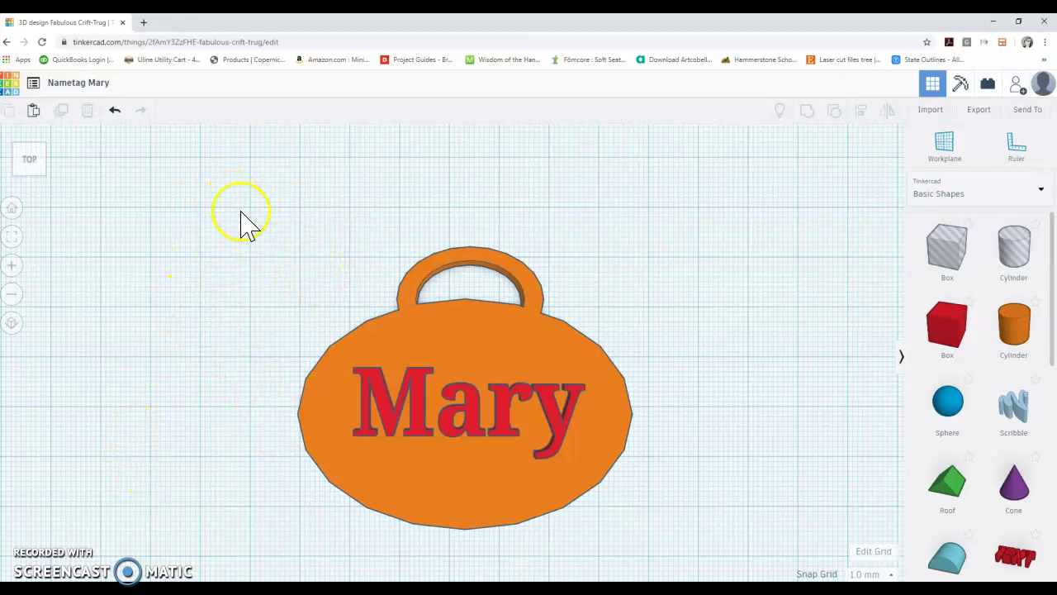
Step: Box-select the tag and Mary text, group them, then ungroup them again
drag(238, 208, 692, 559)
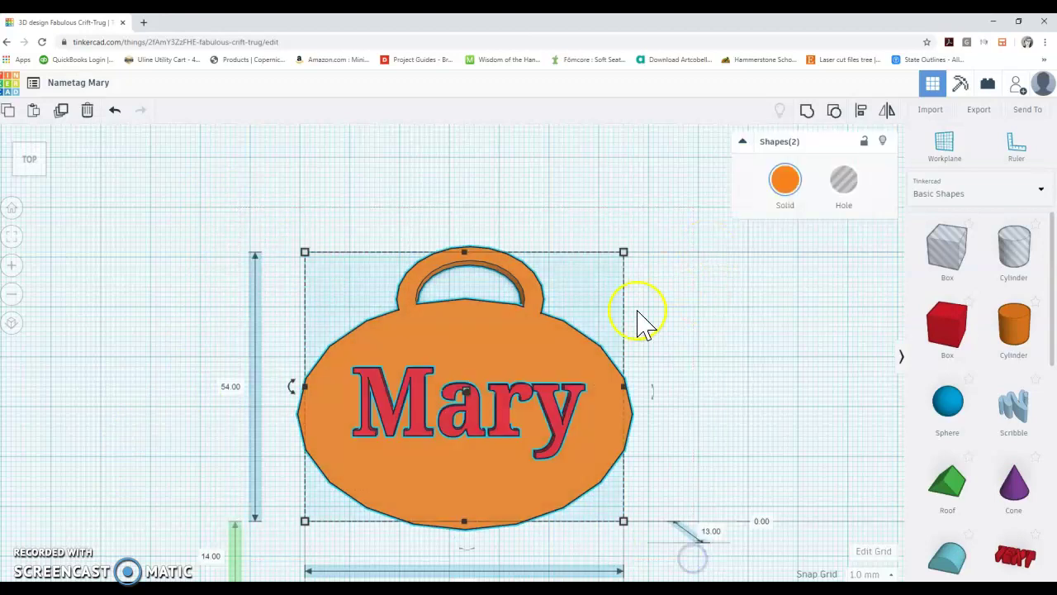
click(810, 110)
click(630, 182)
click(680, 468)
drag(224, 220, 685, 574)
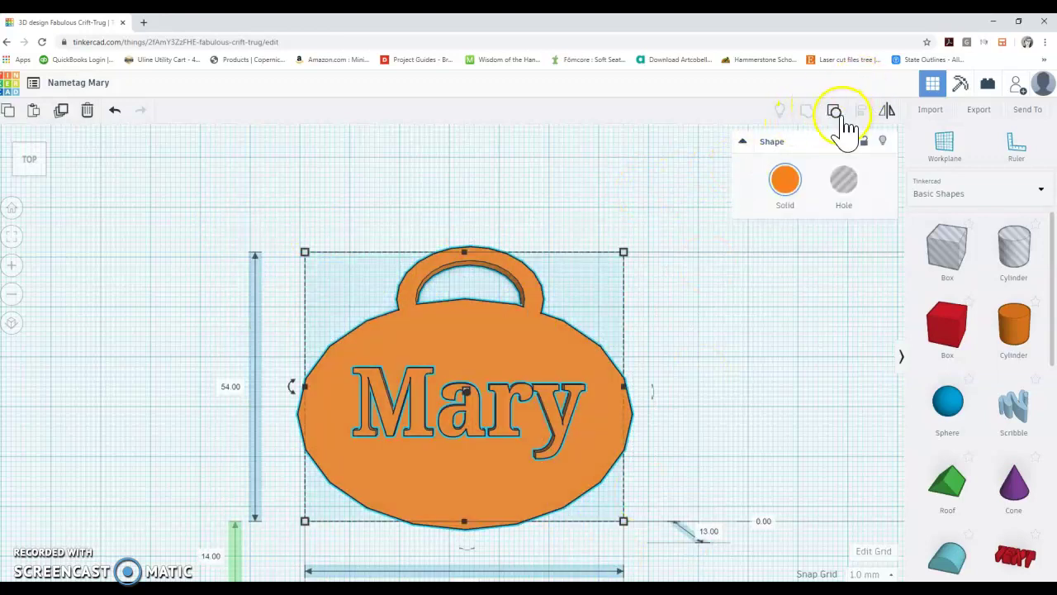
click(836, 114)
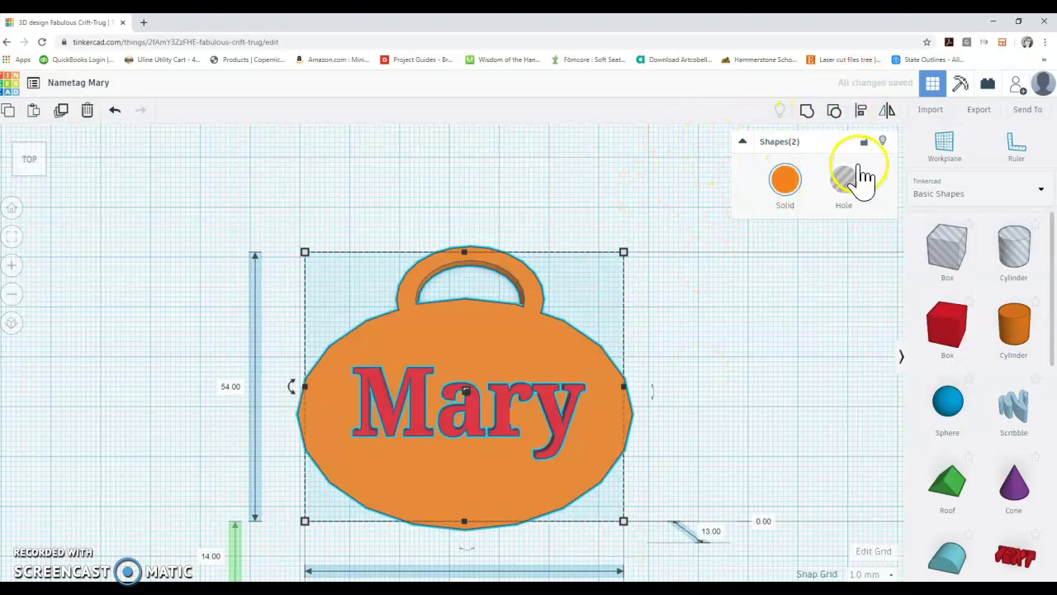
Step: Make the Mary text a hole, raise its height to 38.41, and nudge it down on the tag
click(760, 328)
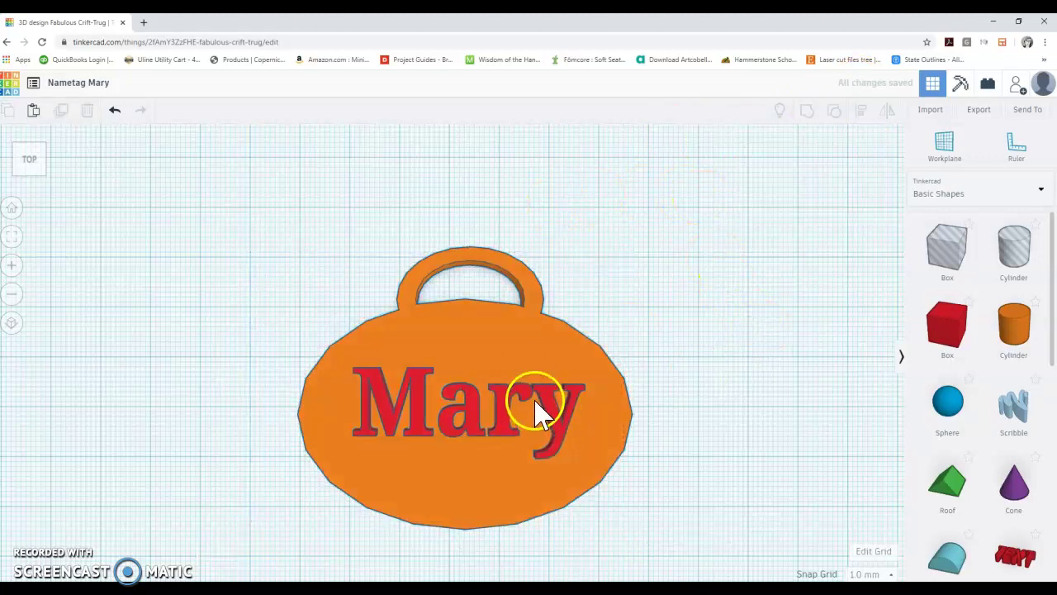
click(531, 406)
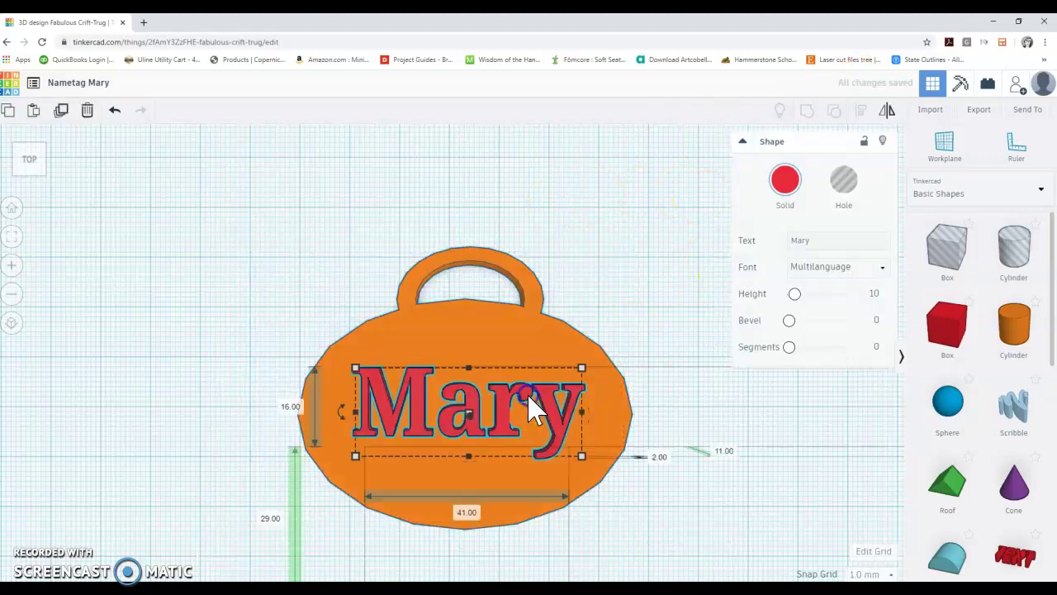
click(844, 180)
click(724, 472)
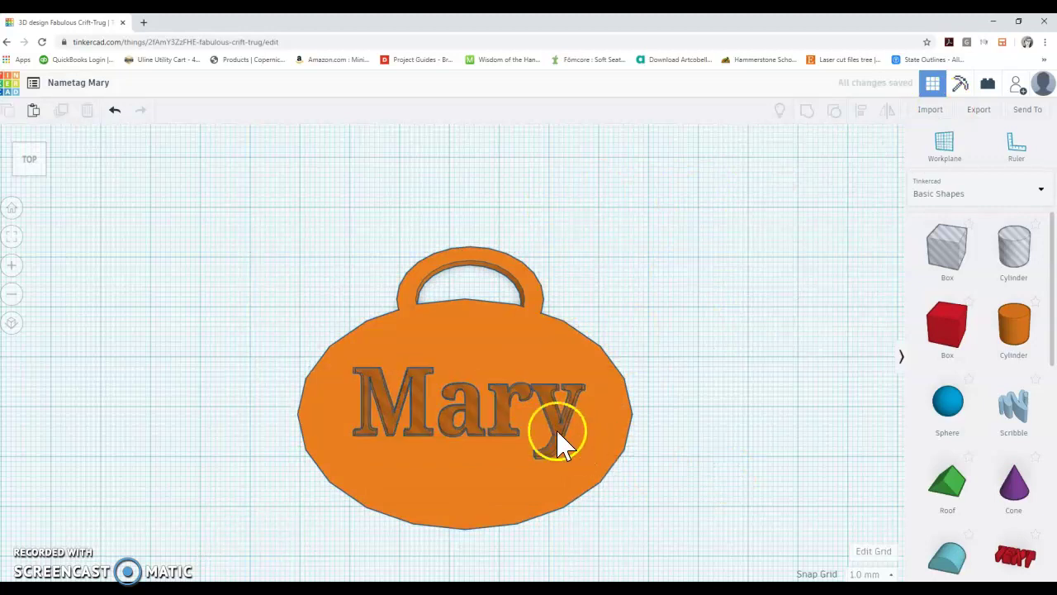
mouse_move(557, 432)
mouse_down()
mouse_move(558, 468)
mouse_move(562, 451)
mouse_up()
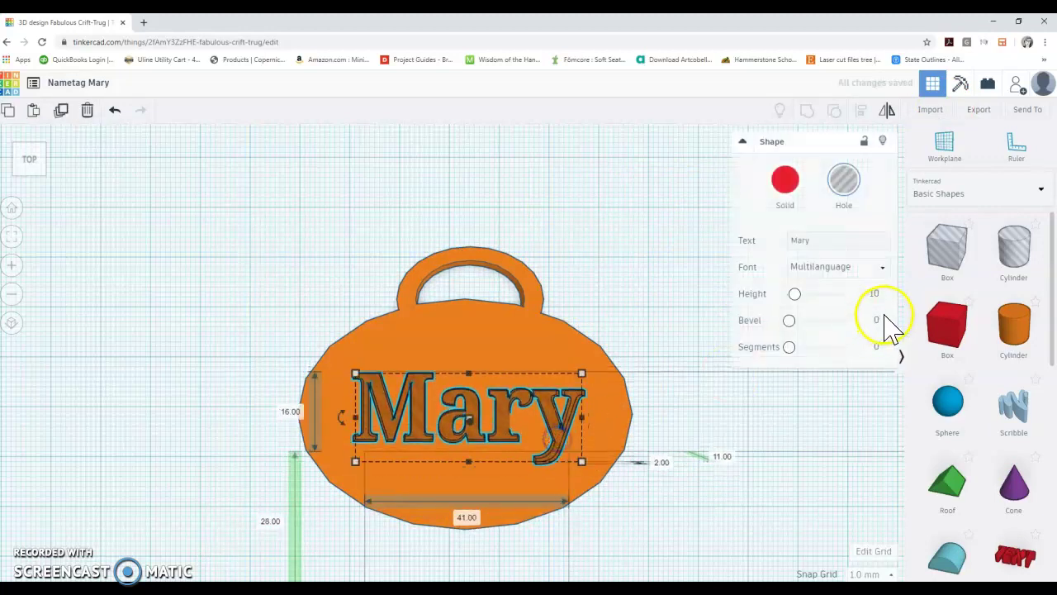
mouse_move(796, 297)
mouse_down()
mouse_move(835, 301)
mouse_move(810, 302)
mouse_up()
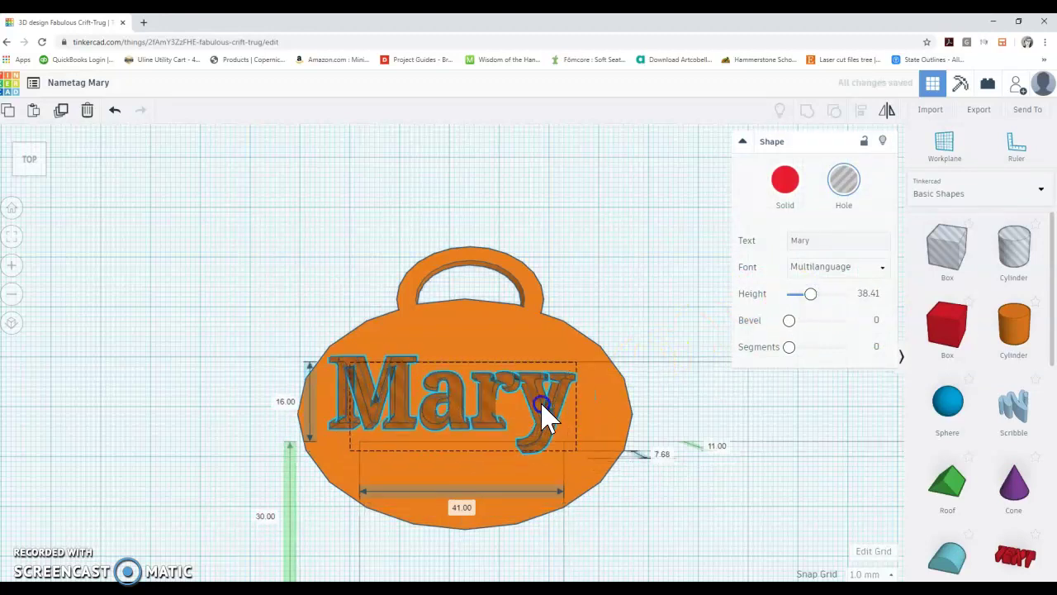
drag(553, 417, 562, 427)
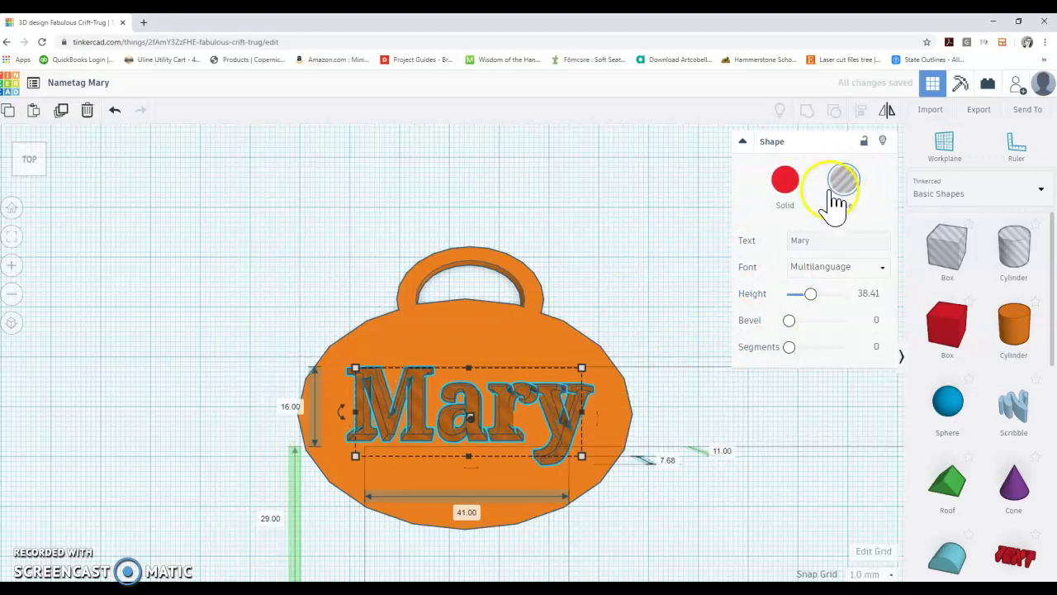
Step: From a front view, reposition and stretch the Mary hole on the orange base
click(25, 185)
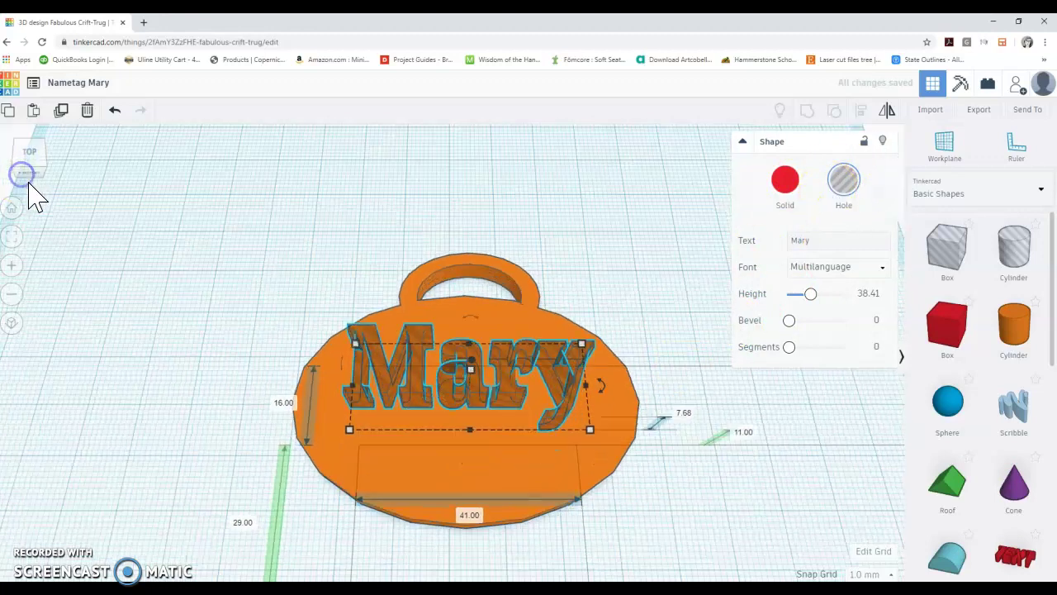
click(444, 393)
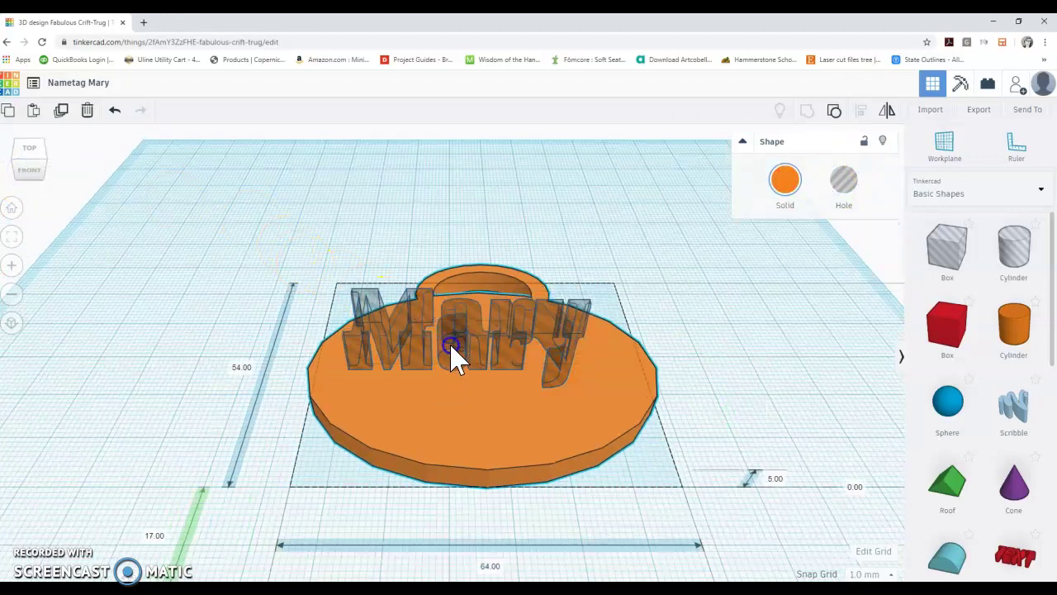
click(481, 363)
drag(485, 379, 496, 371)
drag(490, 411, 493, 436)
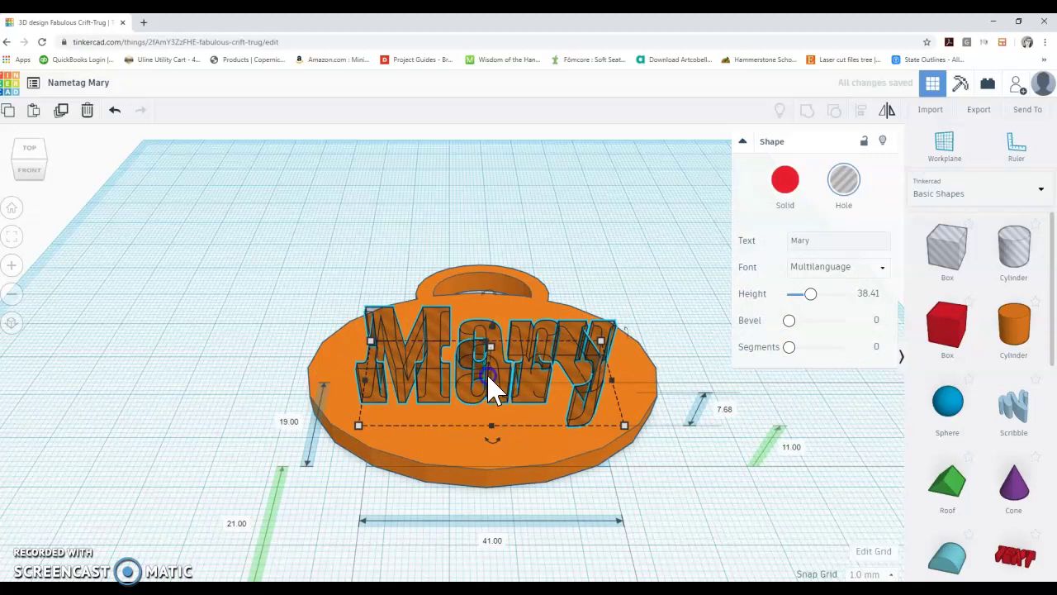
drag(490, 377, 490, 366)
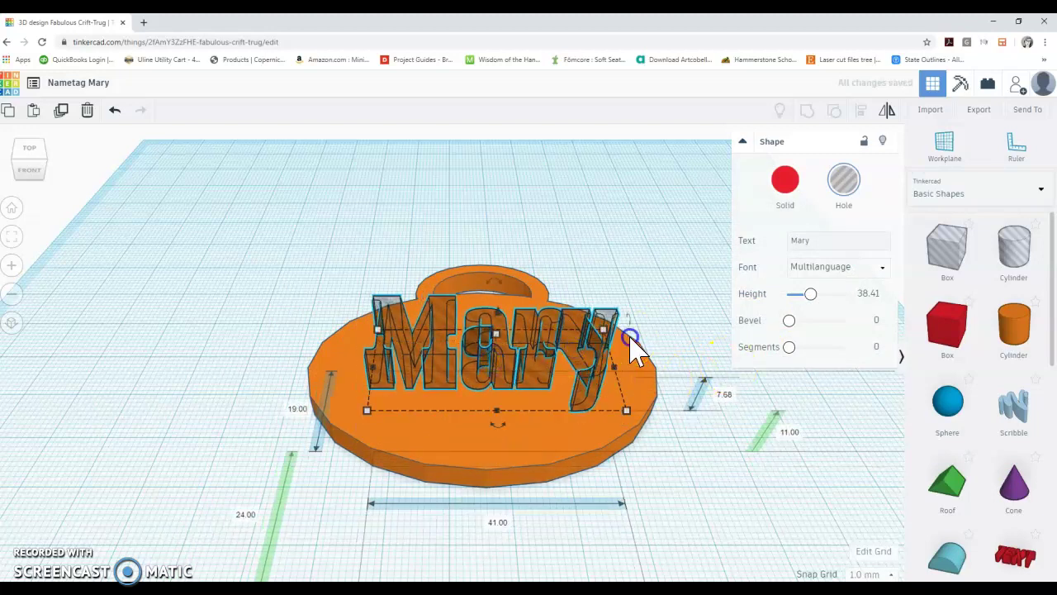
drag(623, 341, 611, 339)
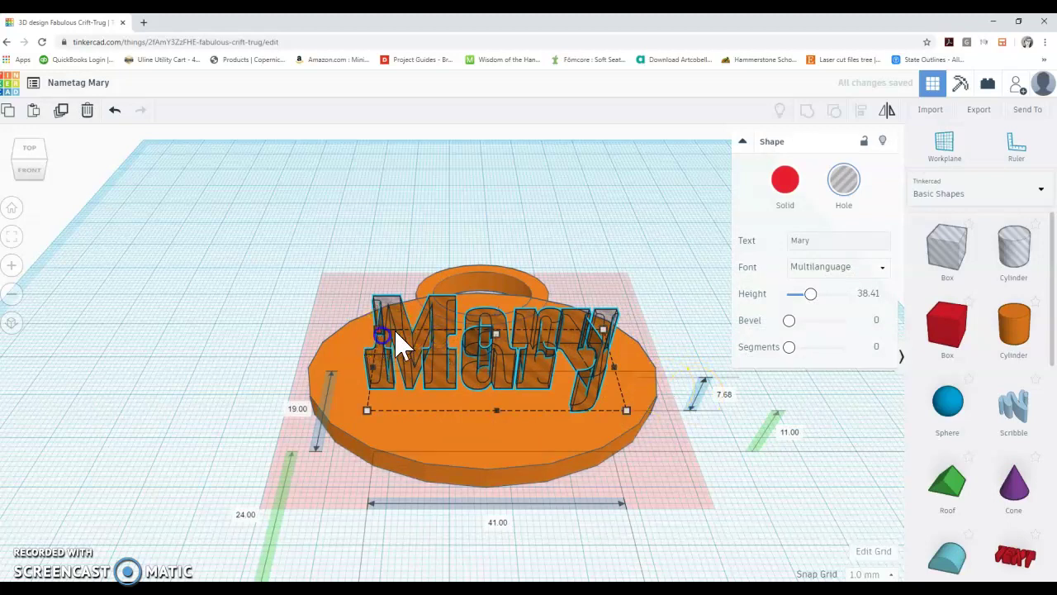
drag(470, 328, 474, 347)
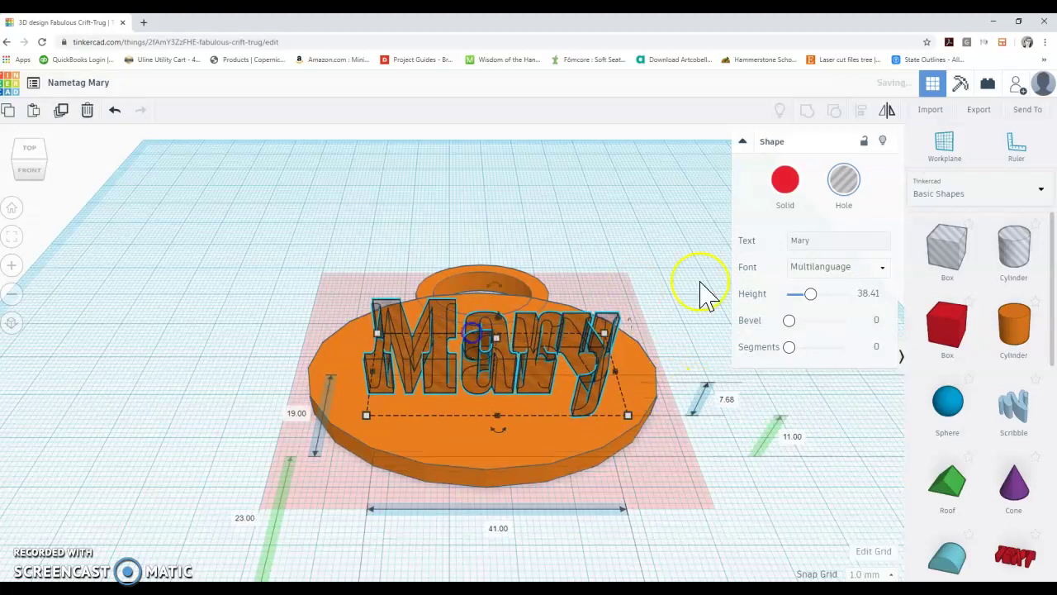
Step: Set the Mary shape's height to 25.8 and give it a 0.13 bevel
drag(812, 296, 752, 296)
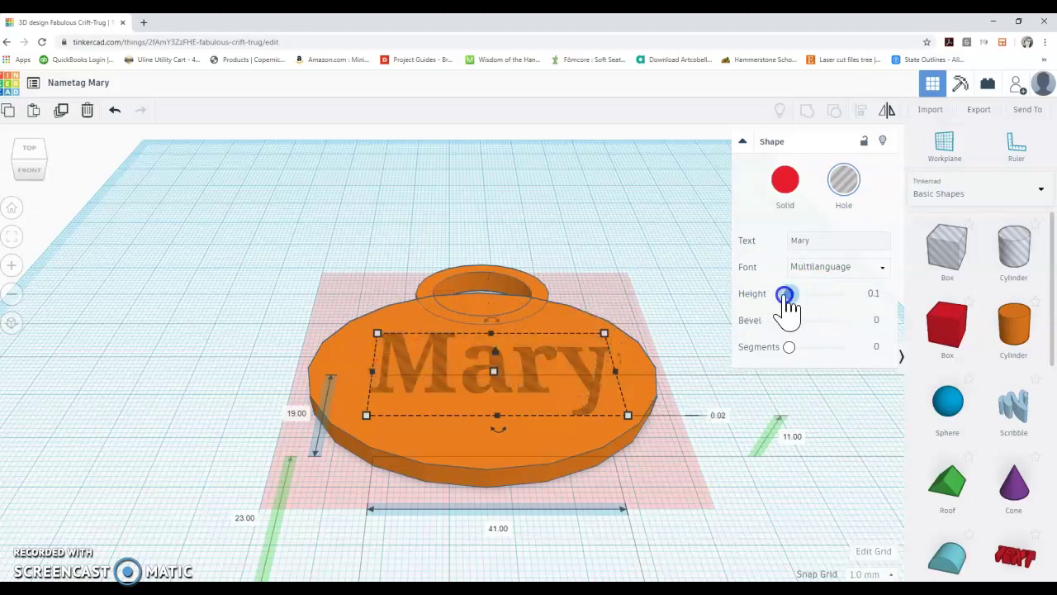
drag(808, 305, 808, 305)
click(519, 347)
click(532, 362)
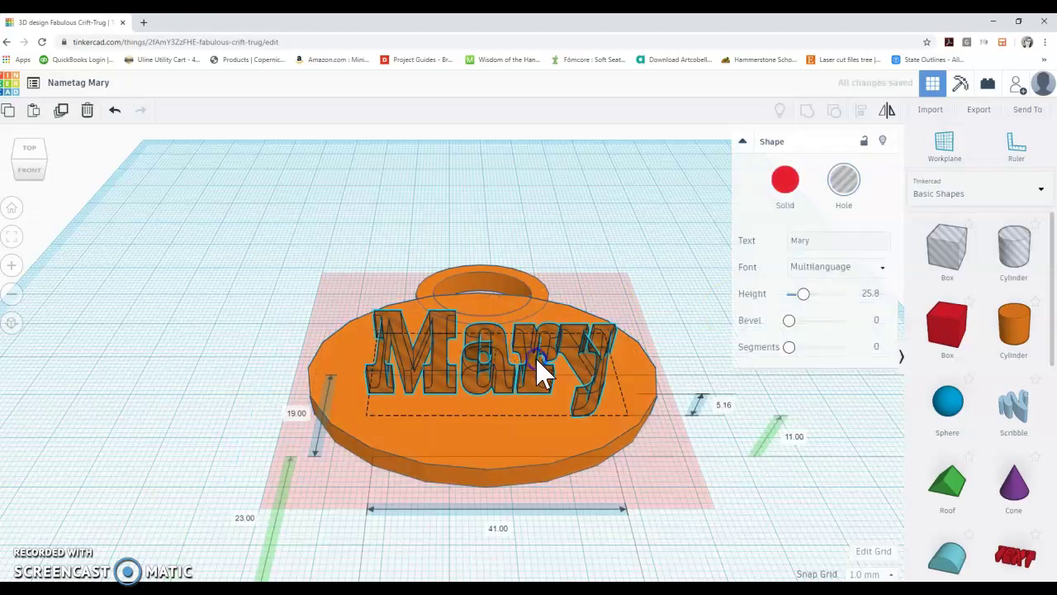
click(794, 323)
mouse_move(791, 322)
mouse_down()
mouse_move(807, 322)
mouse_move(798, 333)
mouse_up()
click(354, 229)
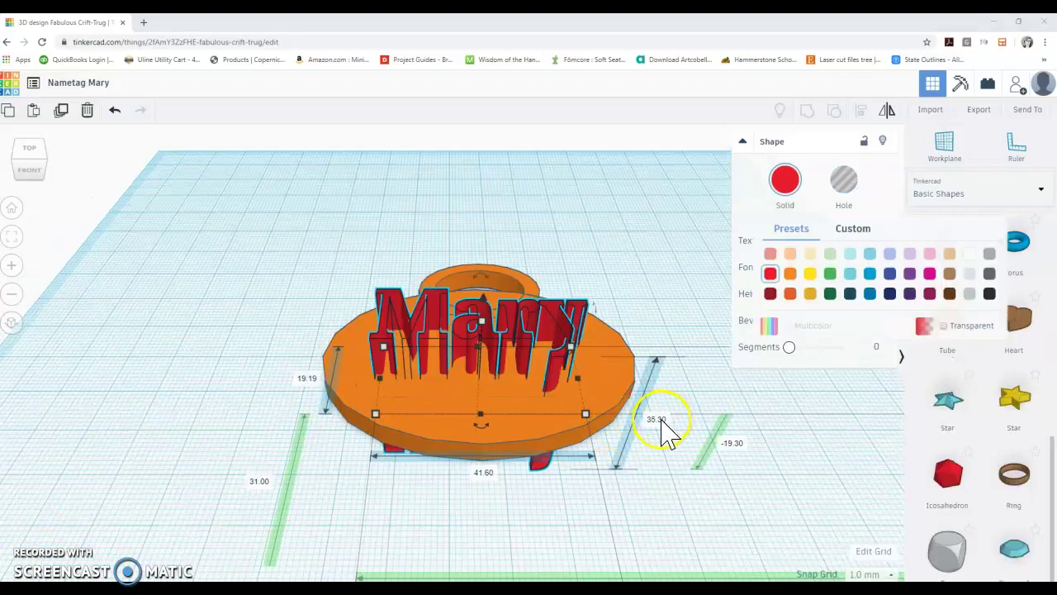
Step: Sink Mary to a negative elevation, make it a hole again at 57.81 tall, then return to Top view
click(659, 420)
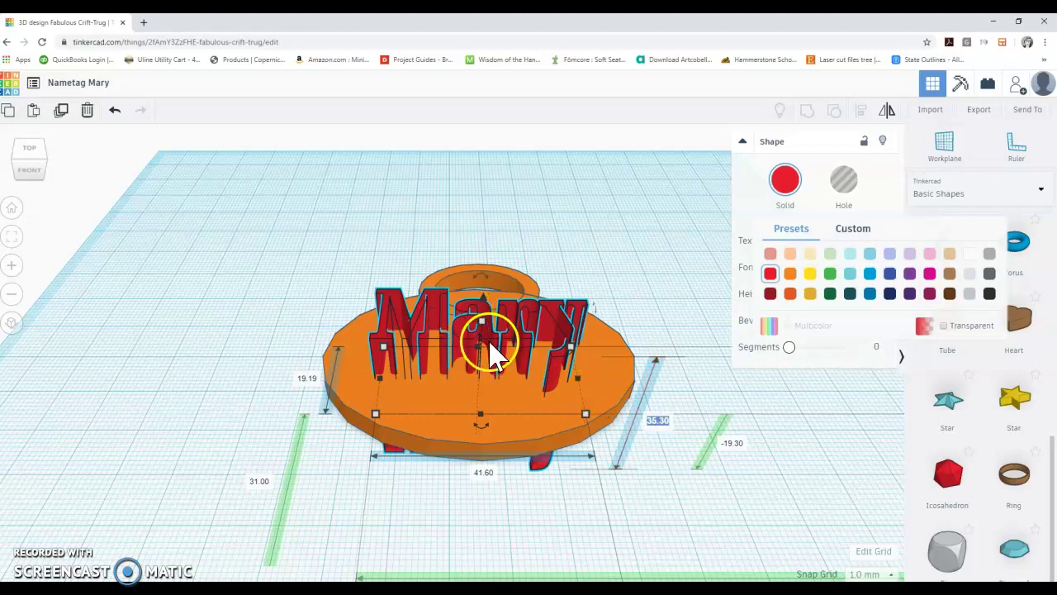
click(478, 322)
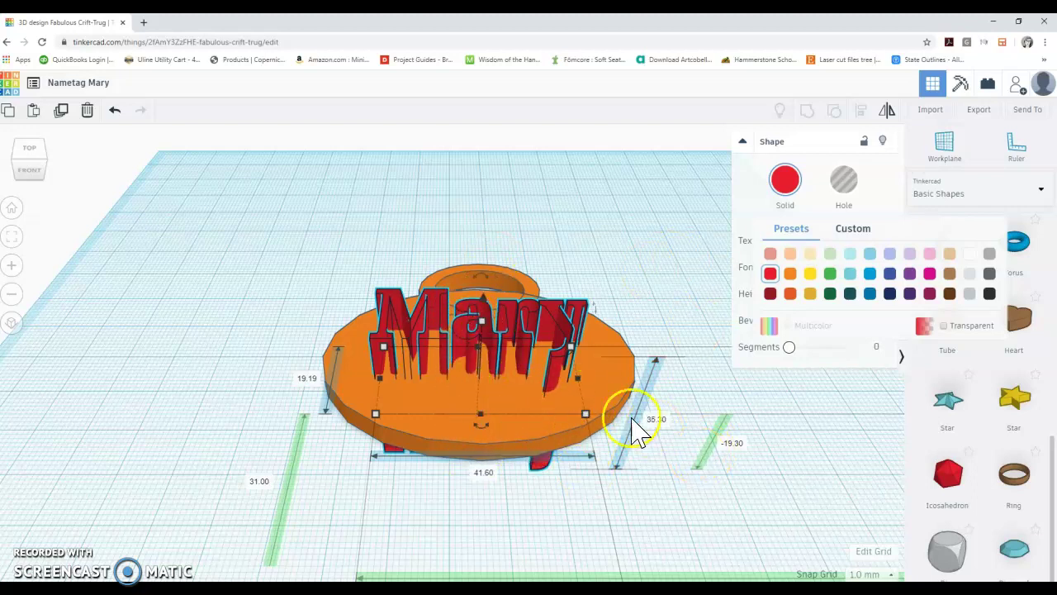
click(882, 192)
click(855, 187)
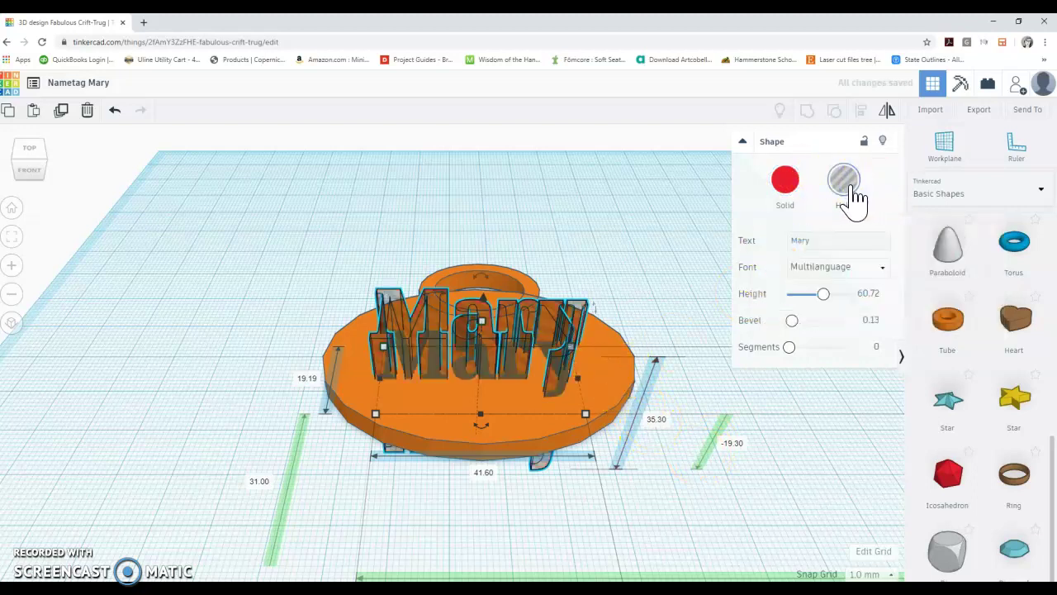
mouse_move(822, 299)
mouse_down()
mouse_move(791, 298)
mouse_move(817, 299)
mouse_up()
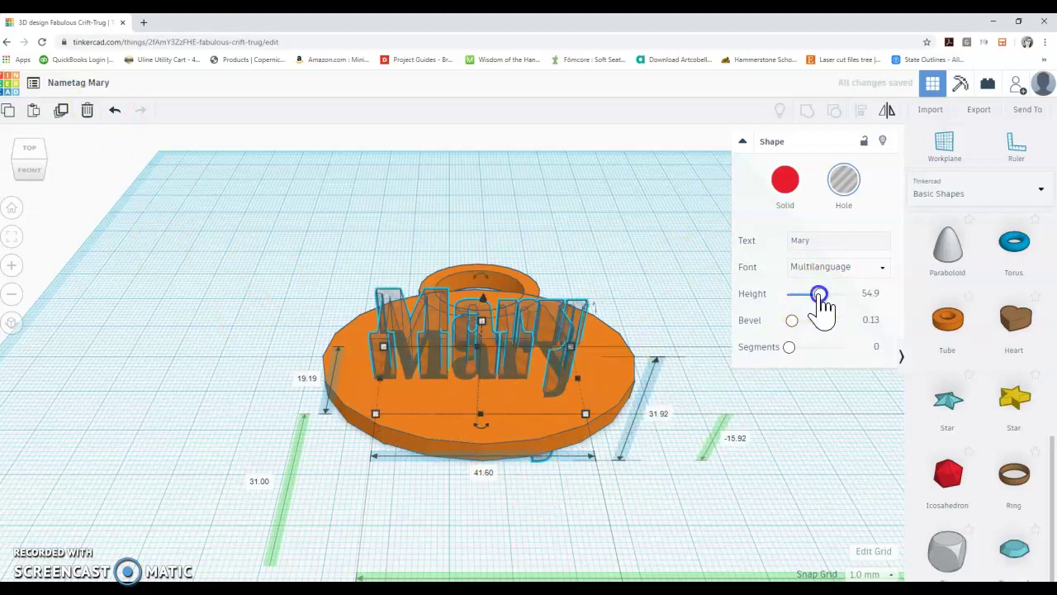
mouse_move(823, 307)
mouse_down()
mouse_move(804, 307)
mouse_move(821, 314)
mouse_up()
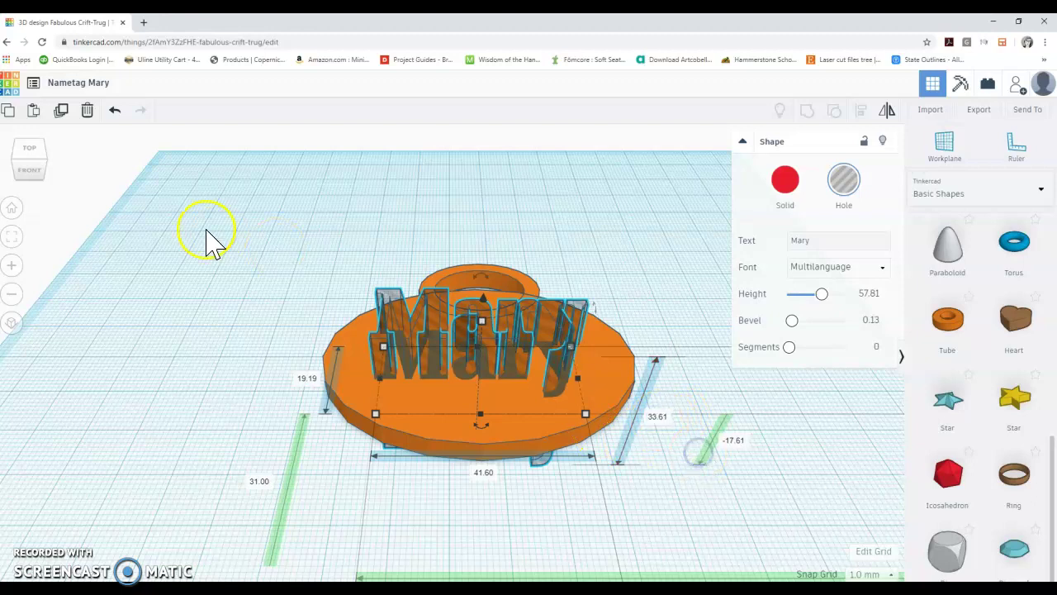
click(32, 174)
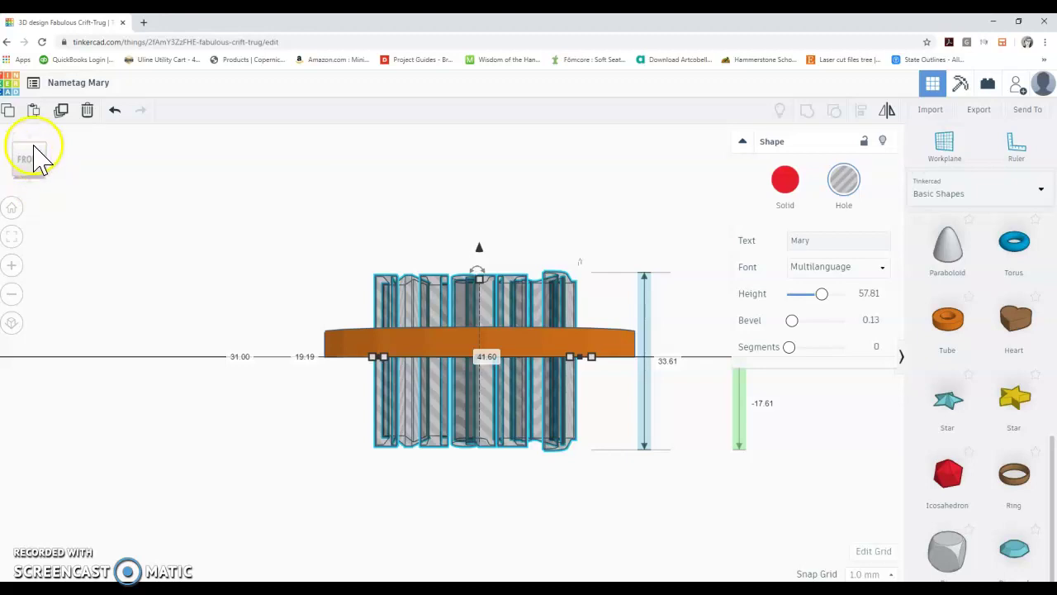
drag(33, 146, 35, 166)
click(31, 154)
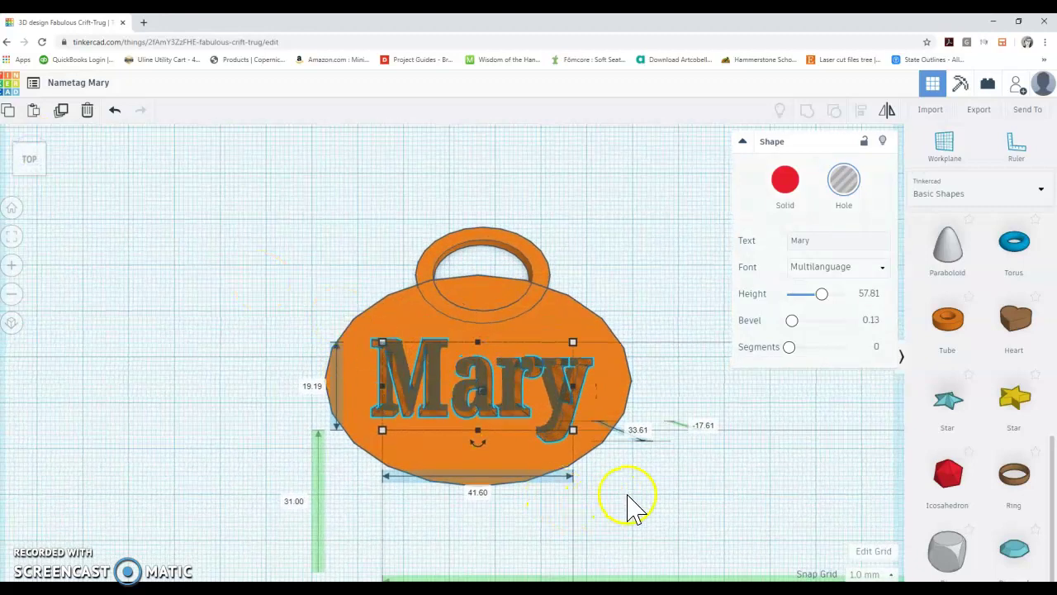
Step: Box-select the disc, key ring and Mary hole and group them into one 64 × 54 mm nametag
click(243, 252)
drag(259, 207, 711, 504)
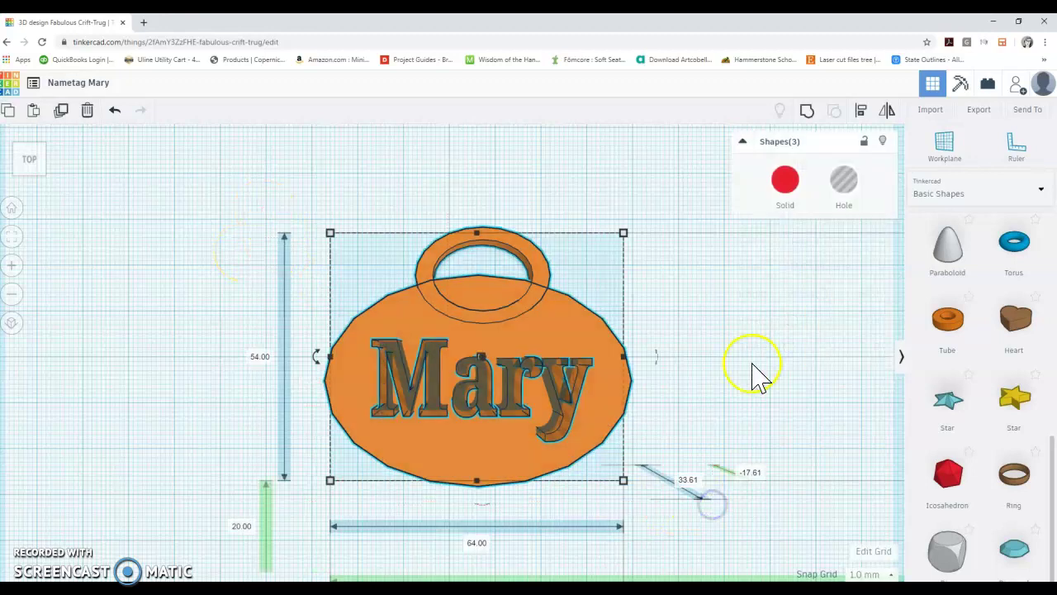
click(807, 114)
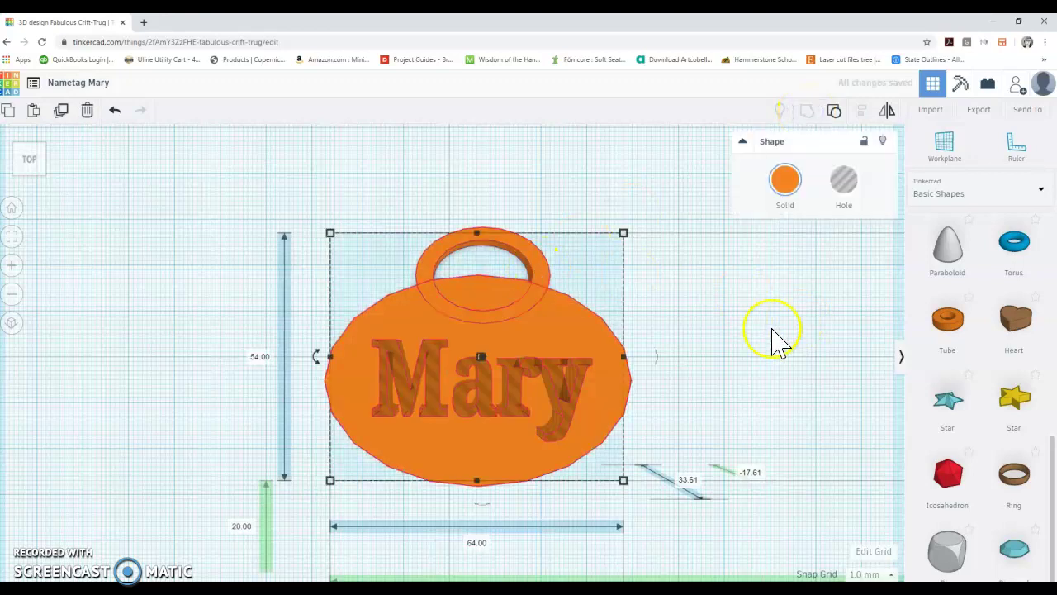
click(743, 351)
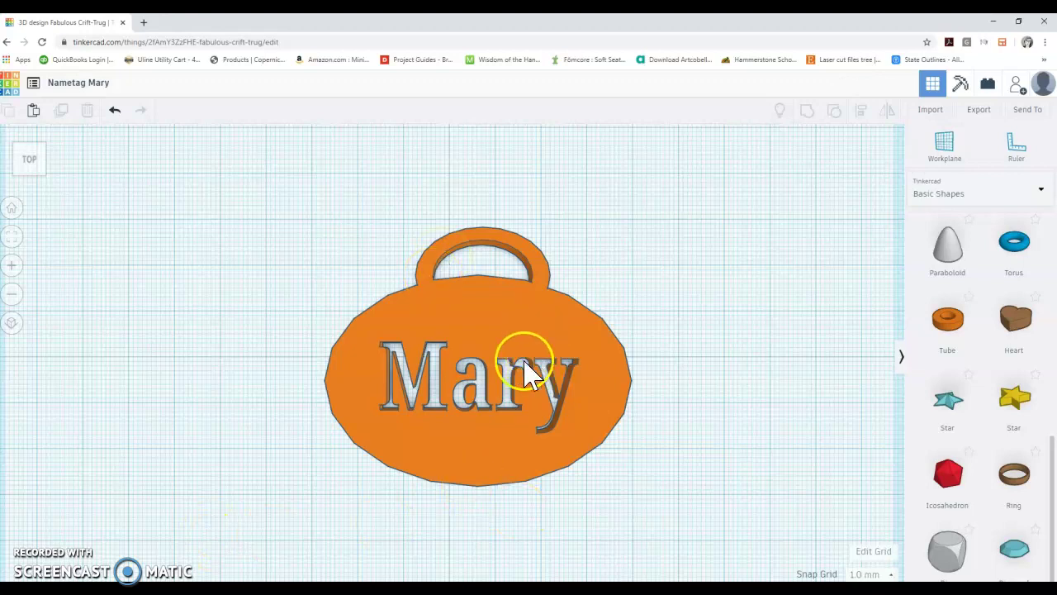
click(468, 407)
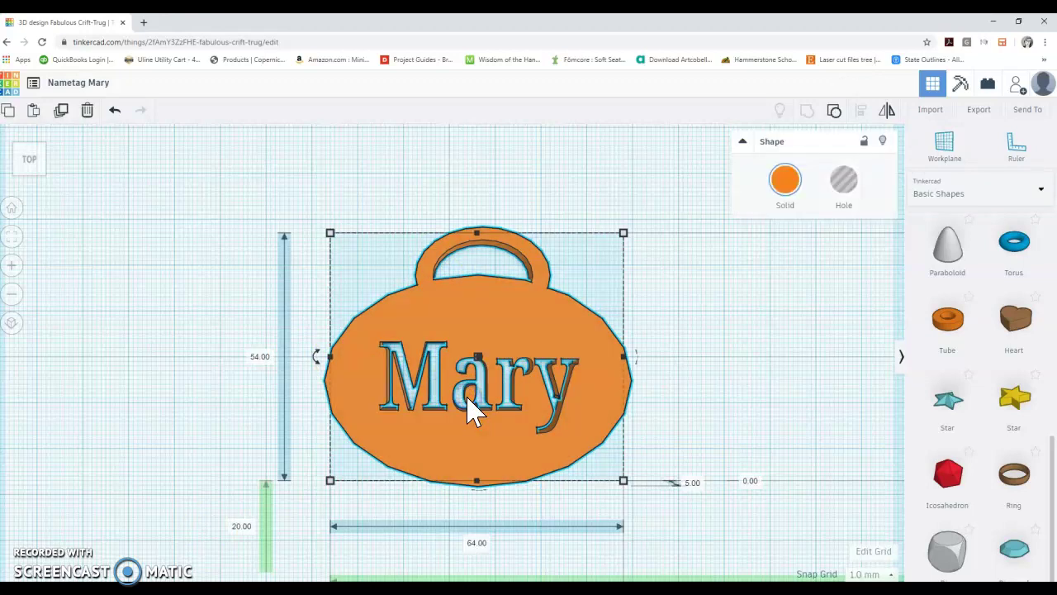
click(699, 394)
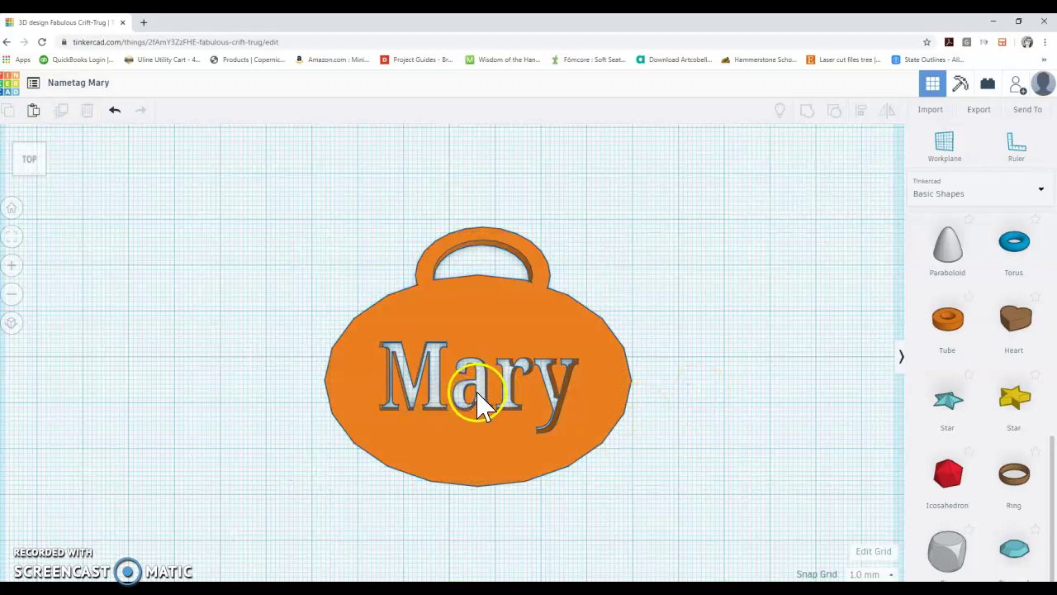